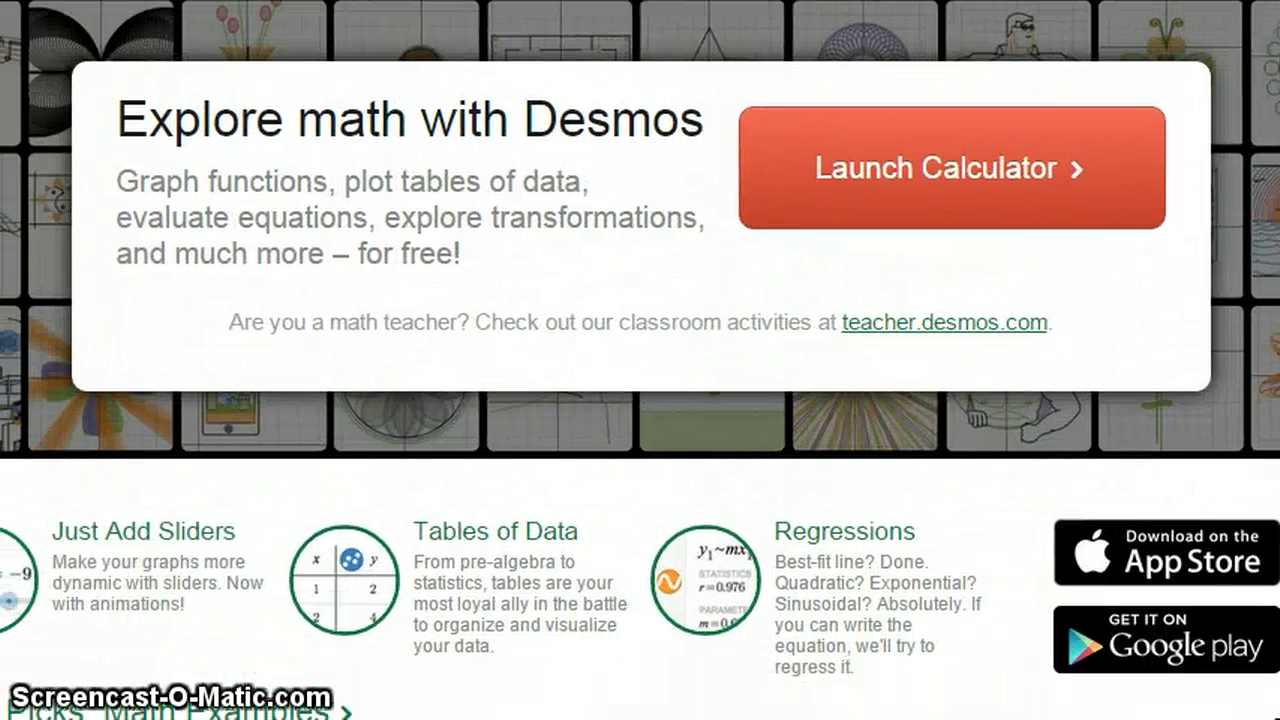
Launch the Desmos calculator and add a table to the expression list.
{"action": "left_click", "coordinate": [886, 187]}
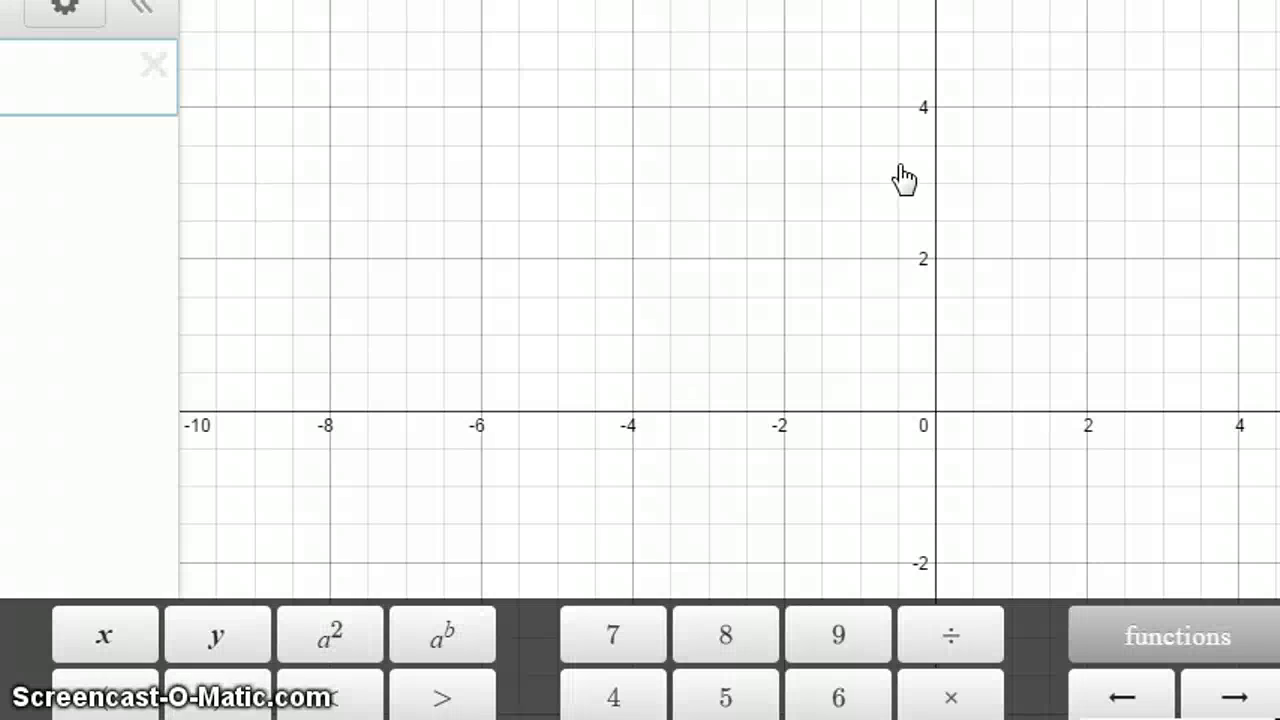
{"action": "left_click", "coordinate": [817, 42]}
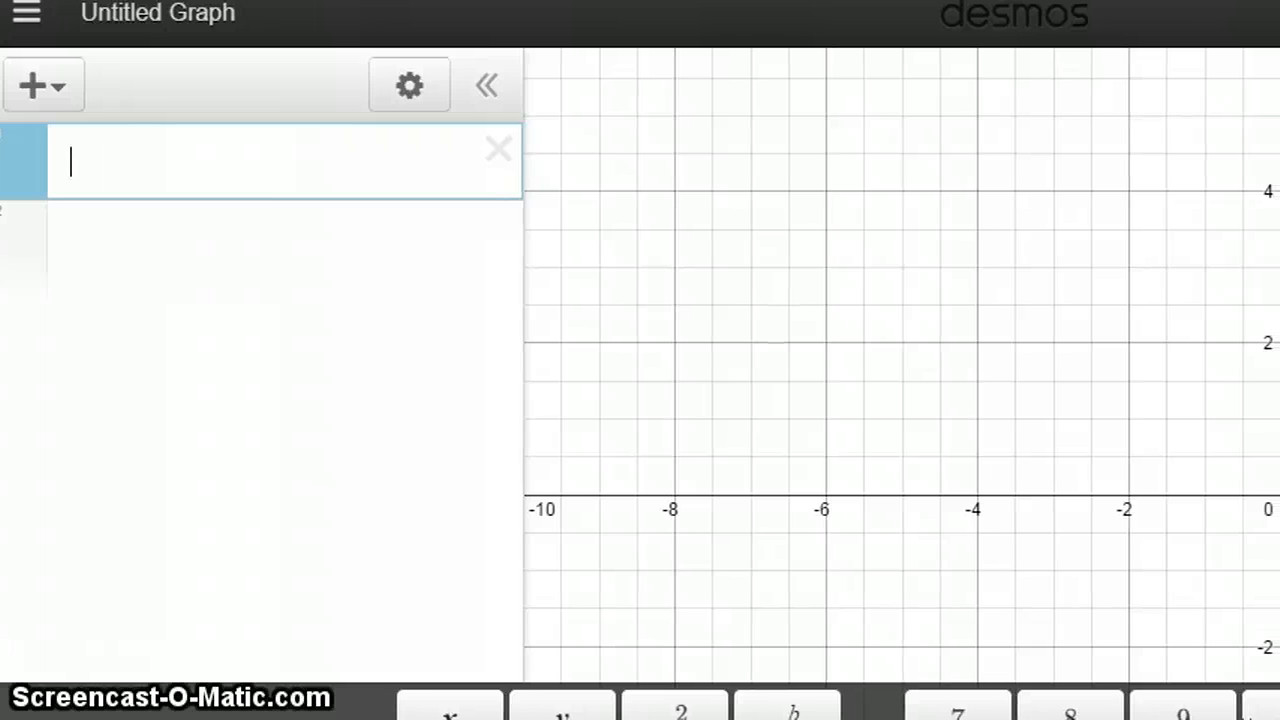
{"action": "left_click", "coordinate": [72, 90]}
{"action": "left_click", "coordinate": [85, 283]}
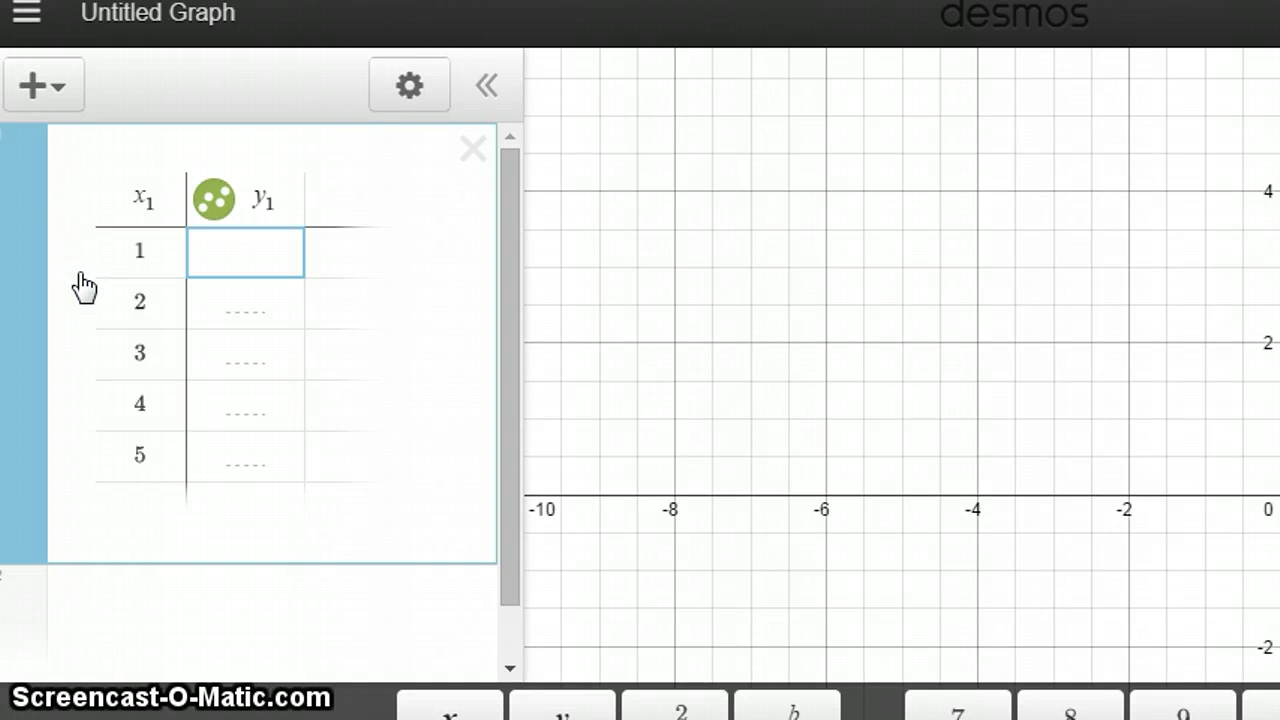
Switch to the Word document, read question 6 with its Internet usage table, and return to the Desmos calculator.
{"action": "left_click", "coordinate": [478, 703]}
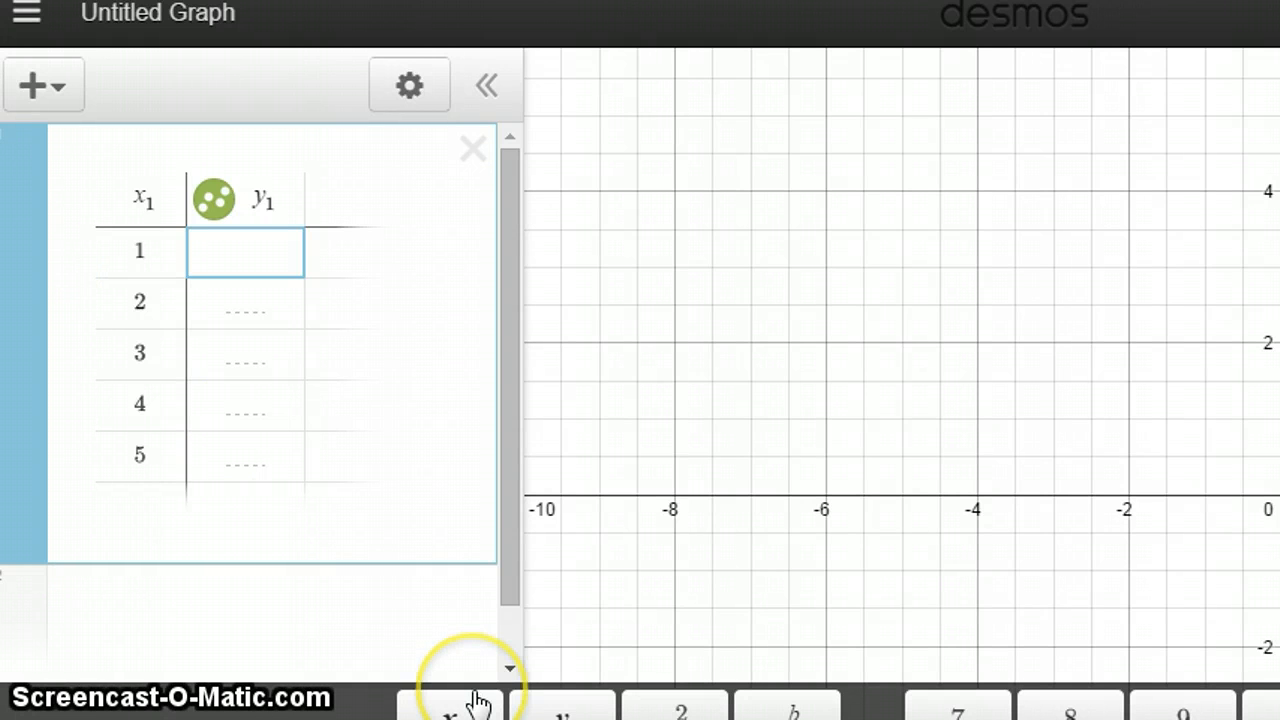
{"action": "mouse_move", "coordinate": [860, 719]}
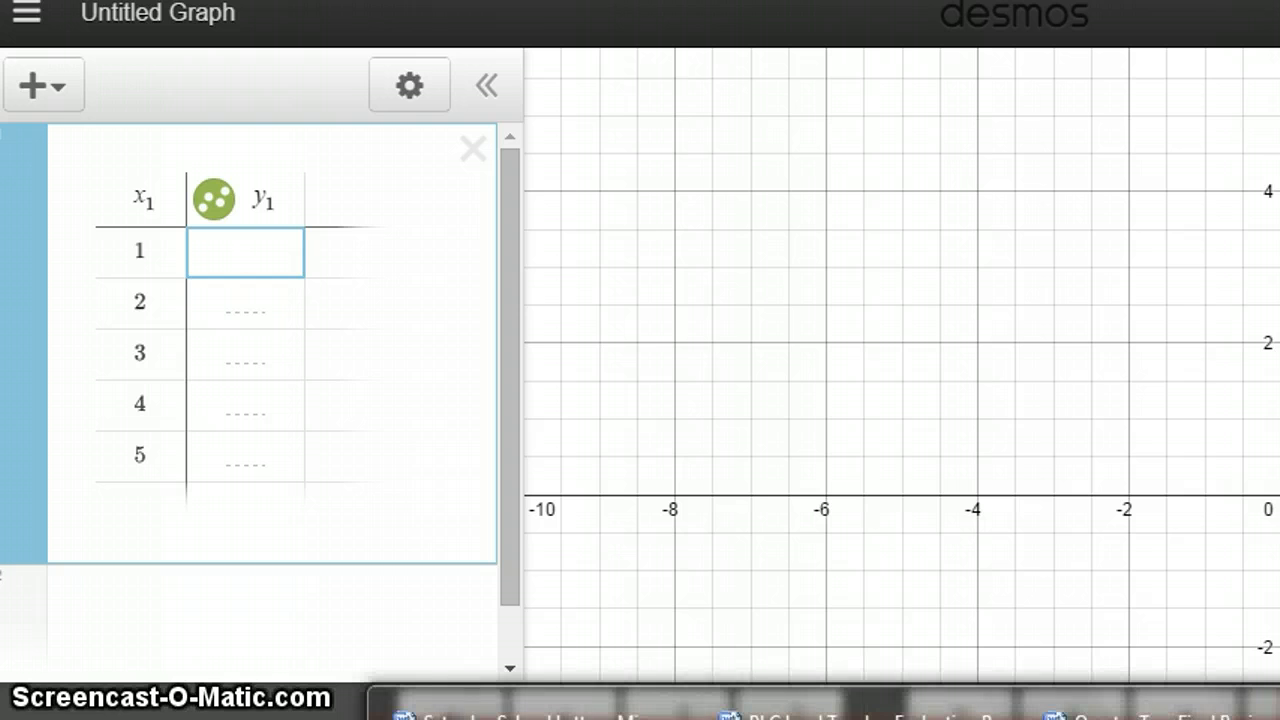
{"action": "left_click", "coordinate": [1150, 715]}
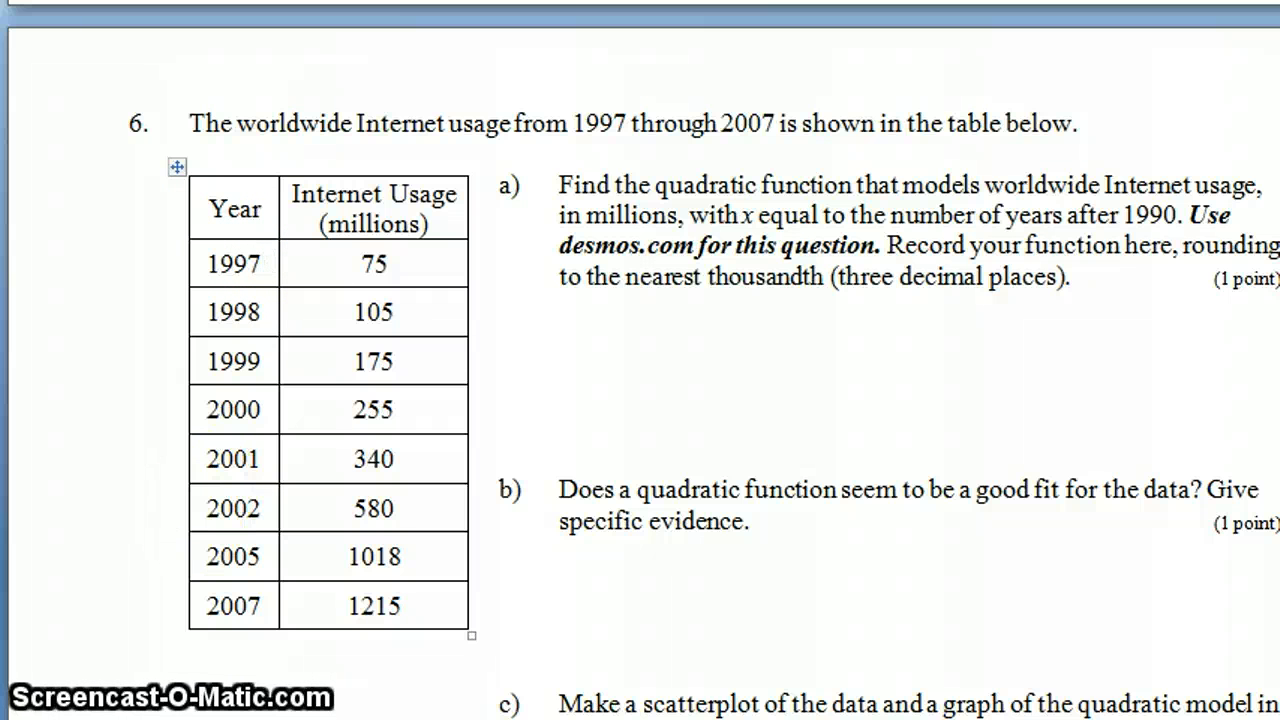
{"action": "left_click", "coordinate": [415, 690]}
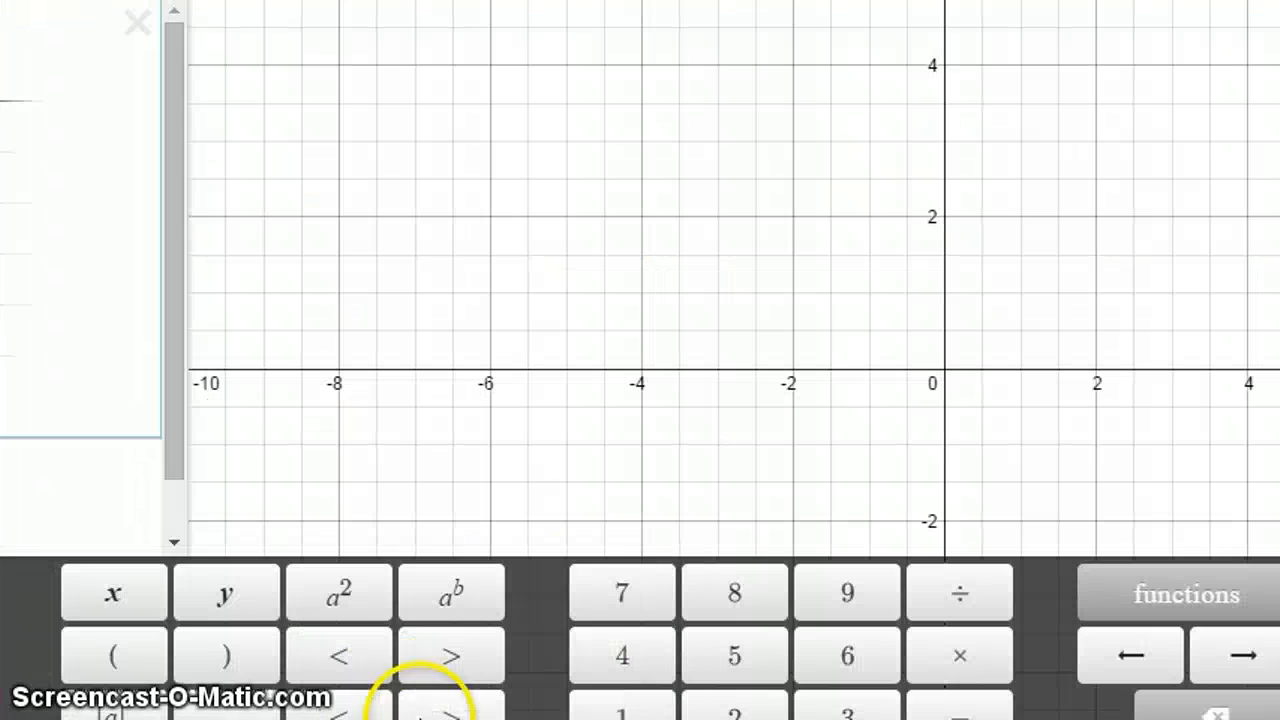
Replace the x values in the table's first five rows with 7, 8, 9, 10 and 11.
{"action": "left_click", "coordinate": [44, 15]}
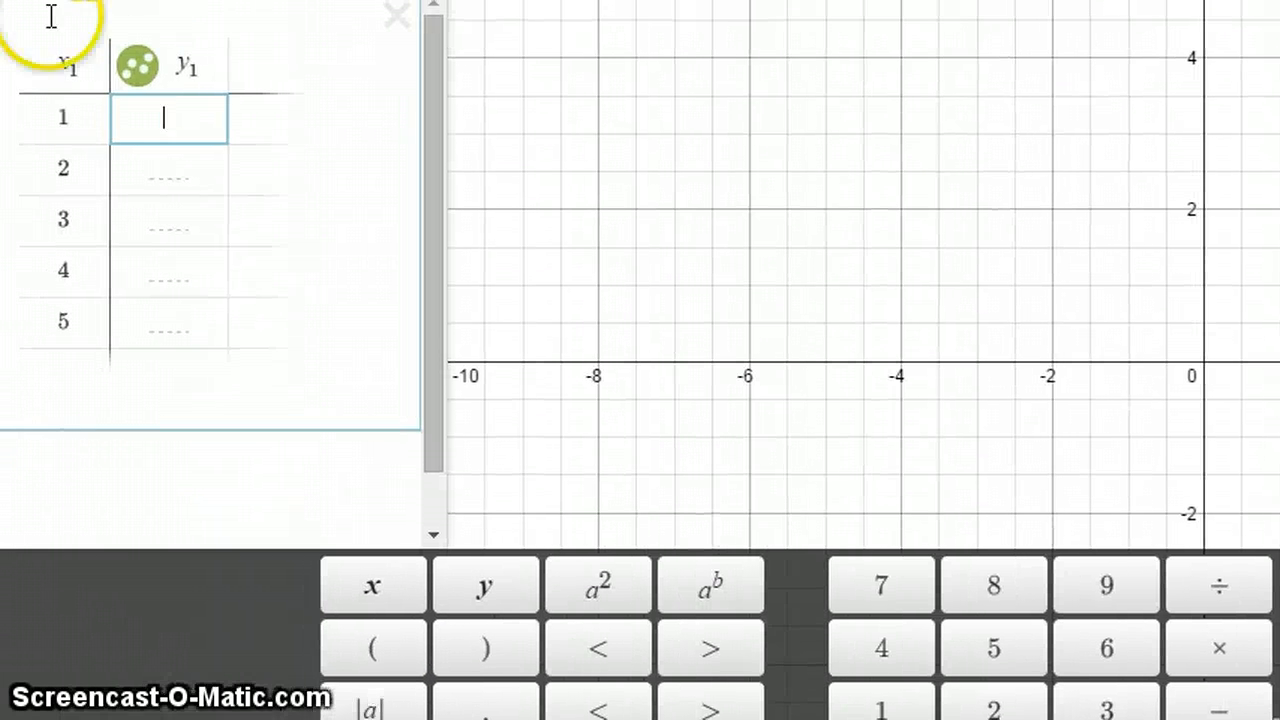
{"action": "left_click", "coordinate": [75, 111]}
{"action": "key", "text": "BackSpace"}
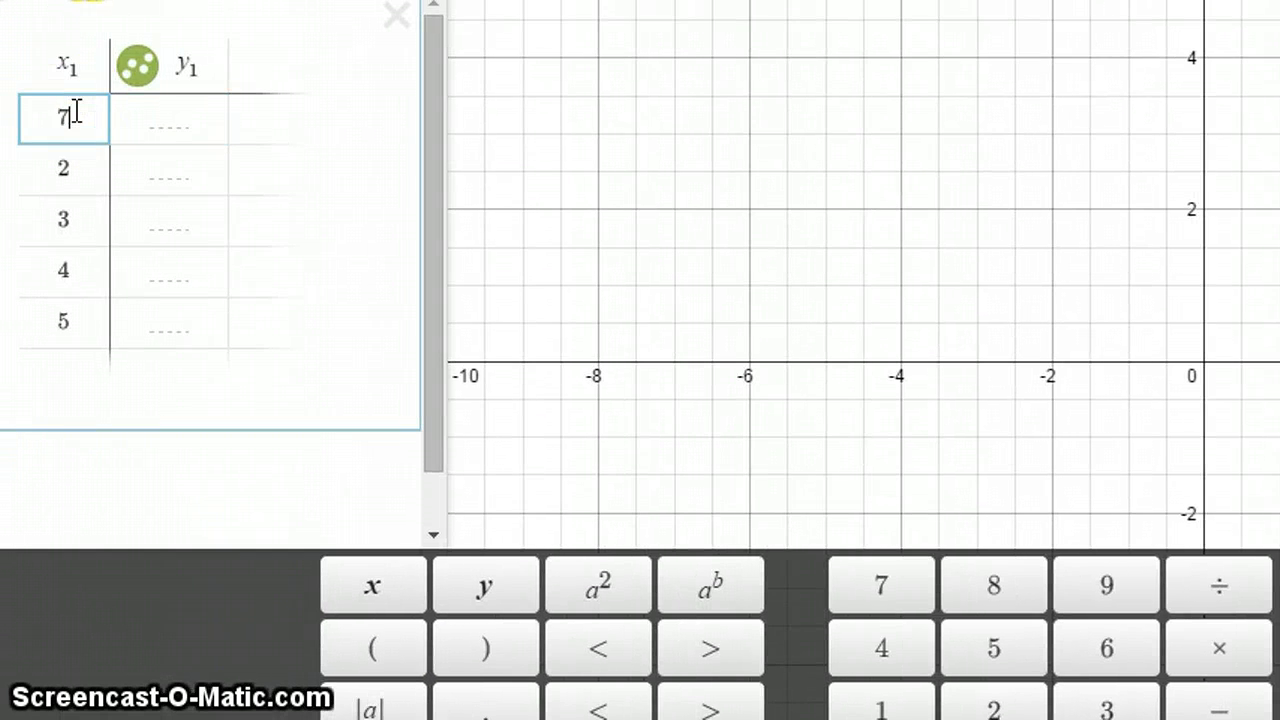
{"action": "key", "text": "Return"}
{"action": "type", "text": "8"}
{"action": "key", "text": "Return"}
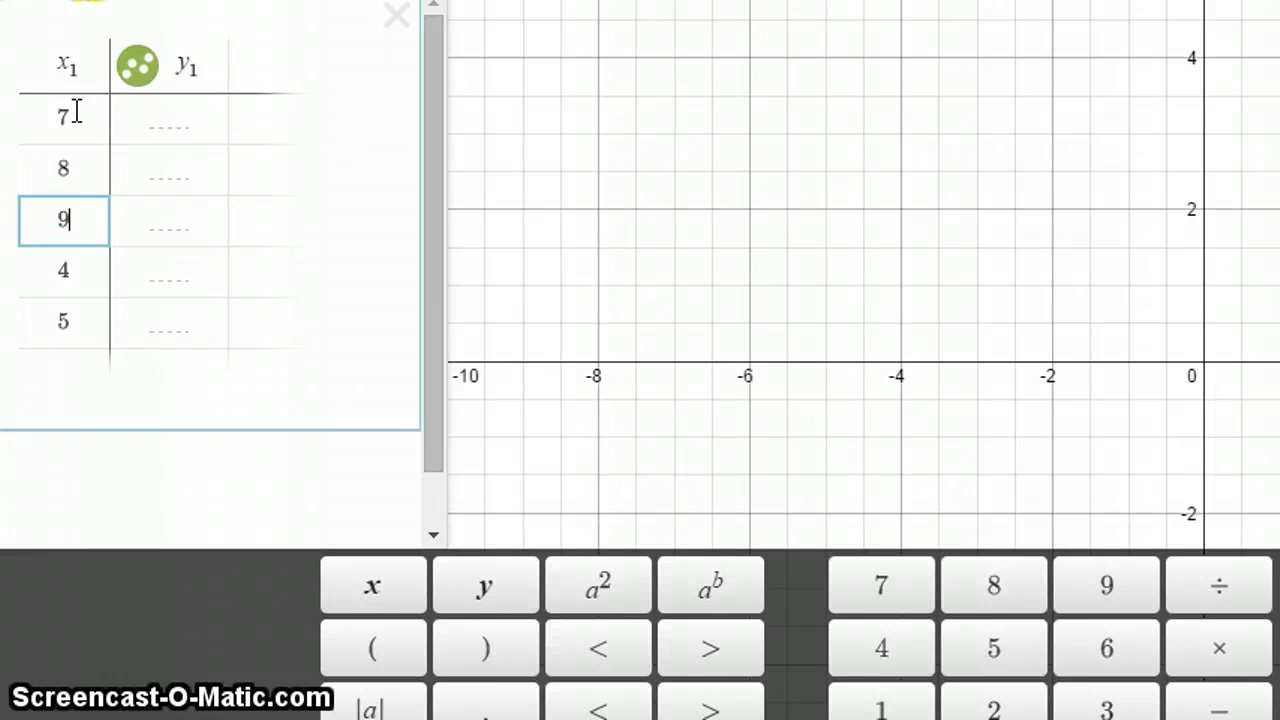
{"action": "type", "text": "9"}
{"action": "key", "text": "Return"}
{"action": "type", "text": "10"}
{"action": "key", "text": "Return"}
{"action": "type", "text": "11"}
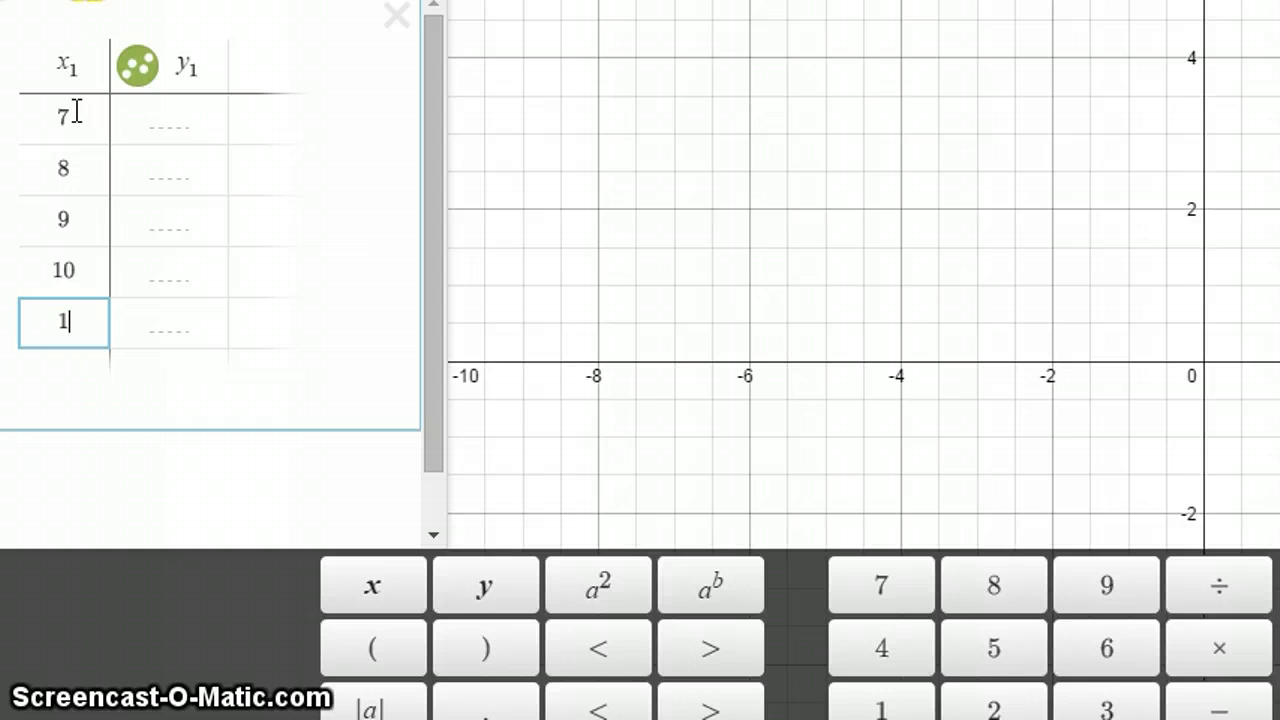
Extend the table's x column below 11 with the values 12, 13, 14 and 15.
{"action": "key", "text": "Return"}
{"action": "type", "text": "12"}
{"action": "key", "text": "Return"}
{"action": "type", "text": "13"}
{"action": "key", "text": "Return"}
{"action": "type", "text": "14"}
{"action": "key", "text": "Return"}
{"action": "type", "text": "15"}
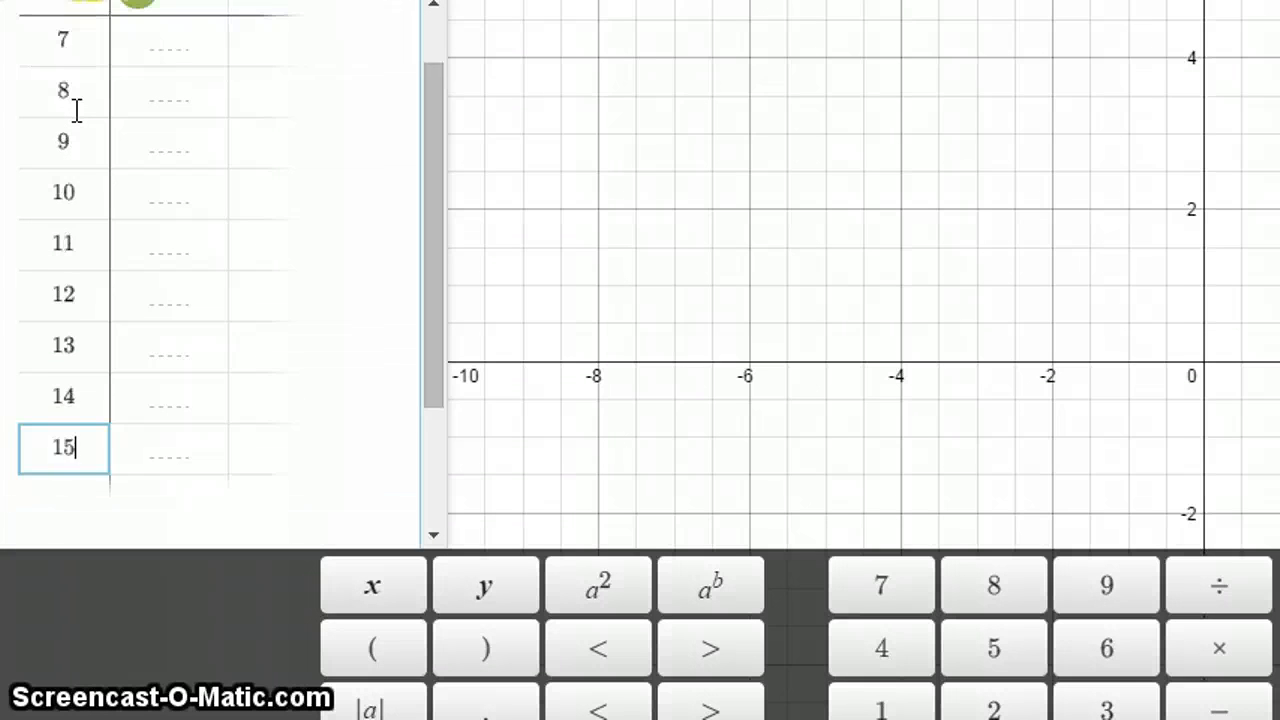
Add the x values 16 and 17 in new rows at the end of the table.
{"action": "key", "text": "Return"}
{"action": "type", "text": "161"}
{"action": "key", "text": "Return"}
{"action": "type", "text": "7"}
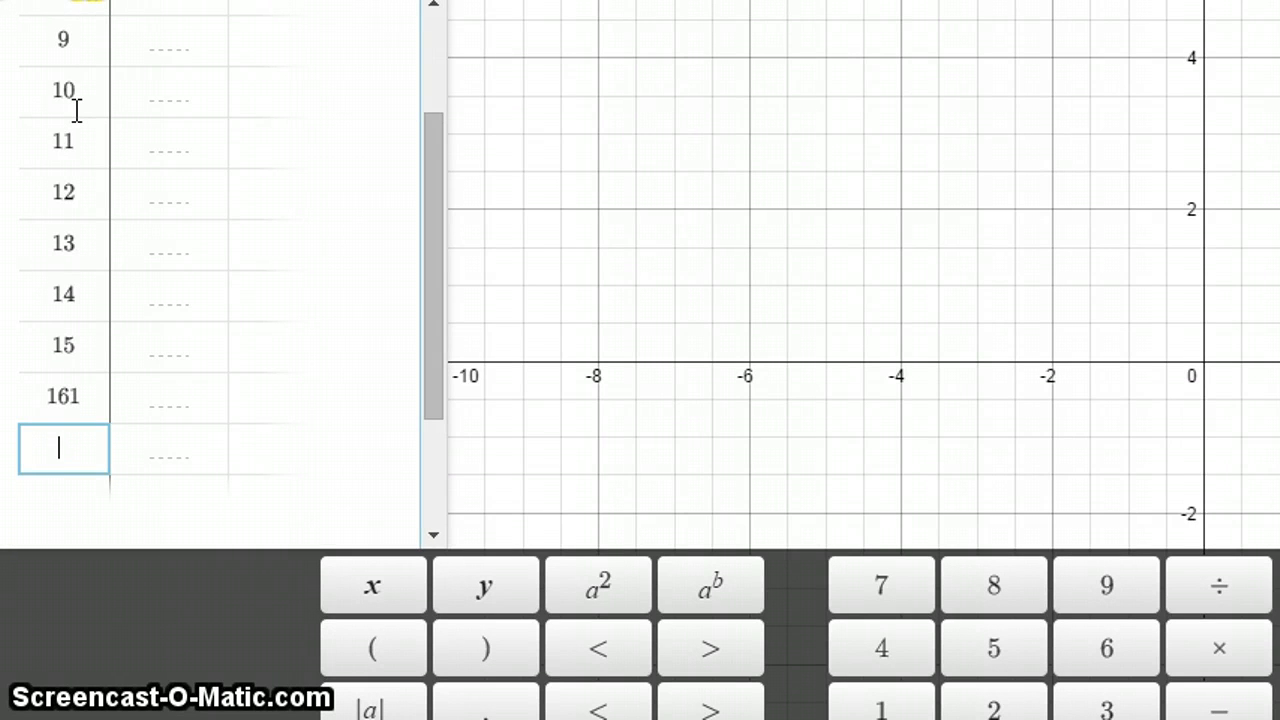
{"action": "key", "text": "Up"}
{"action": "left_click", "coordinate": [93, 395]}
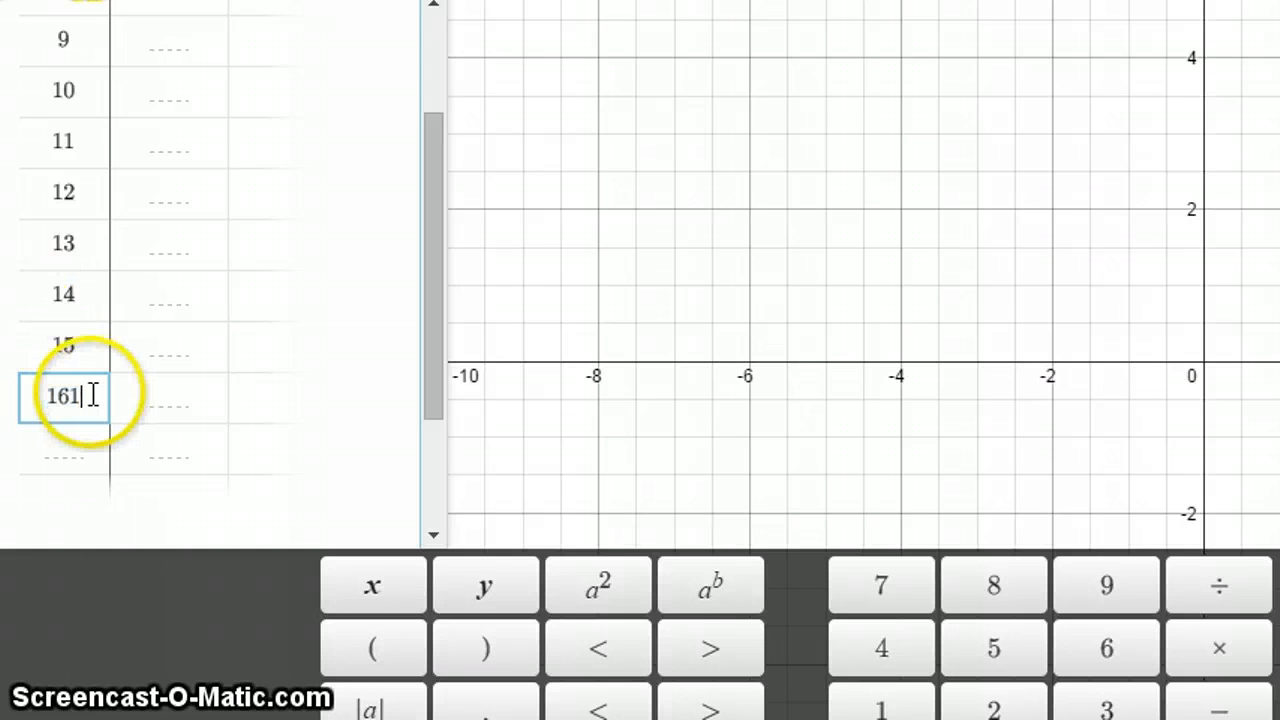
{"action": "key", "text": "BackSpace"}
{"action": "key", "text": "Return"}
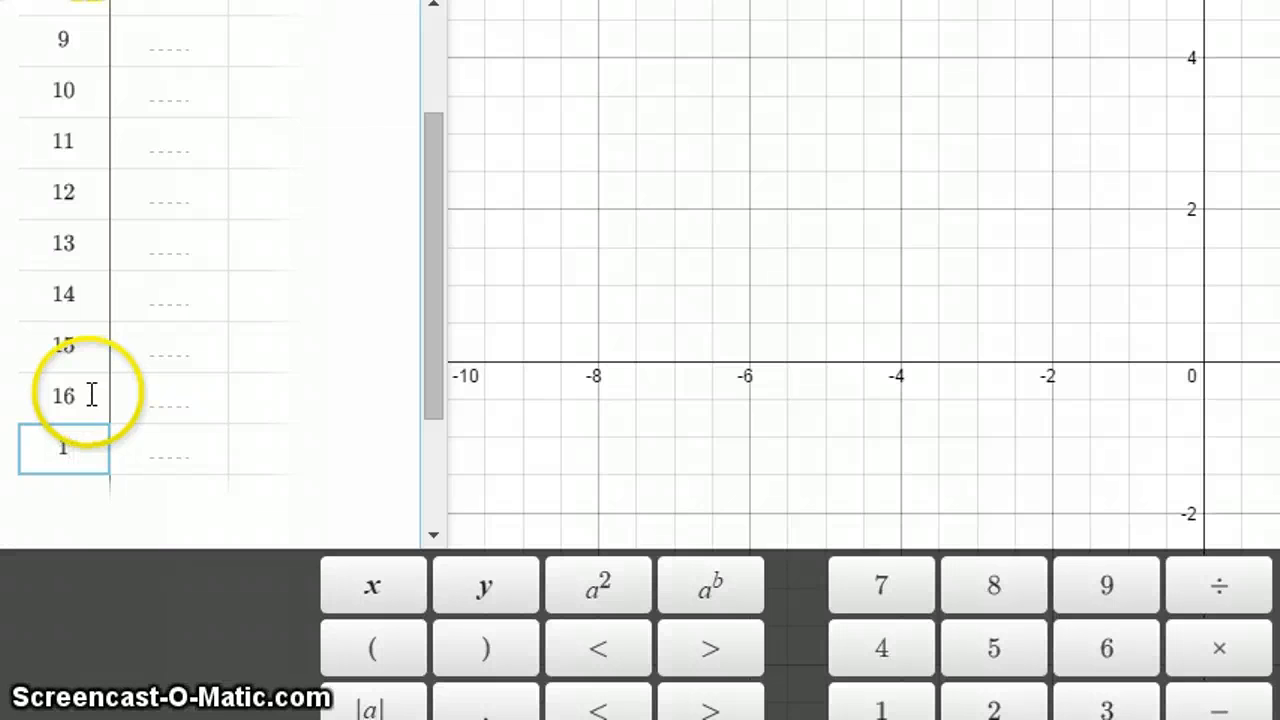
{"action": "type", "text": "17"}
Switch to the Word document to check the yearly usage figures and go back to the Desmos window.
{"action": "key", "text": "alt+Tab"}
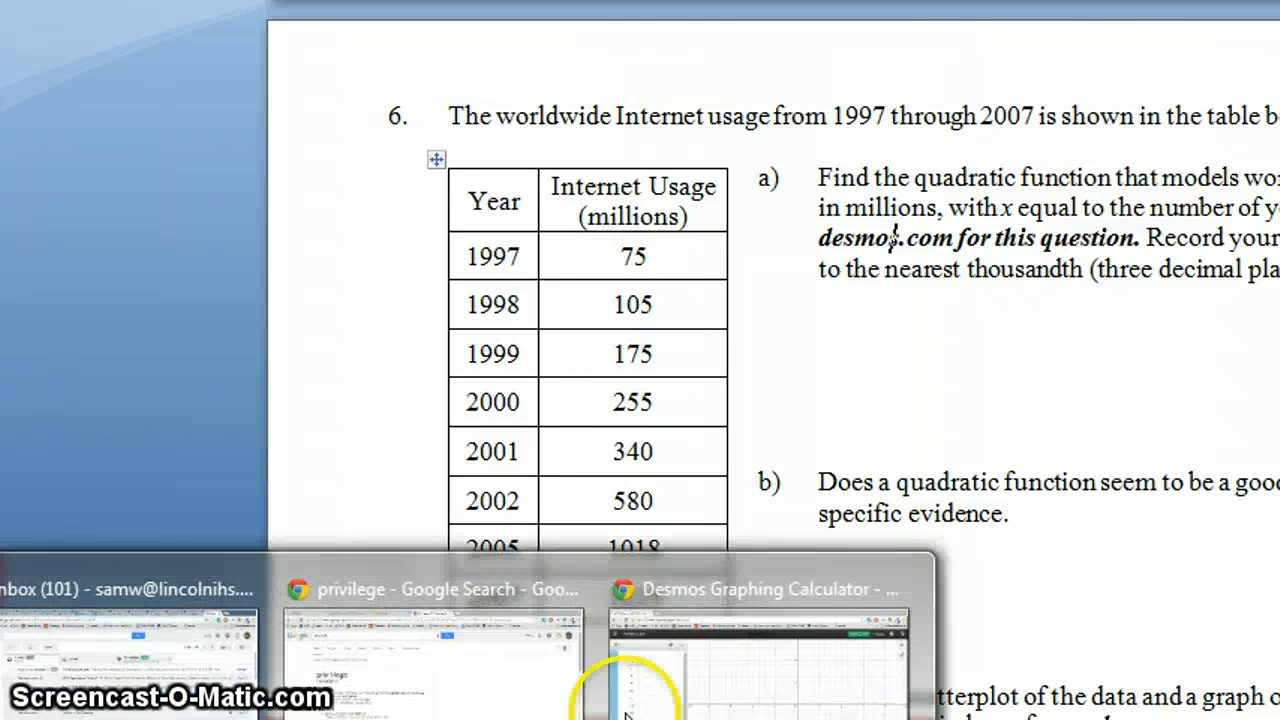
{"action": "left_click", "coordinate": [700, 690]}
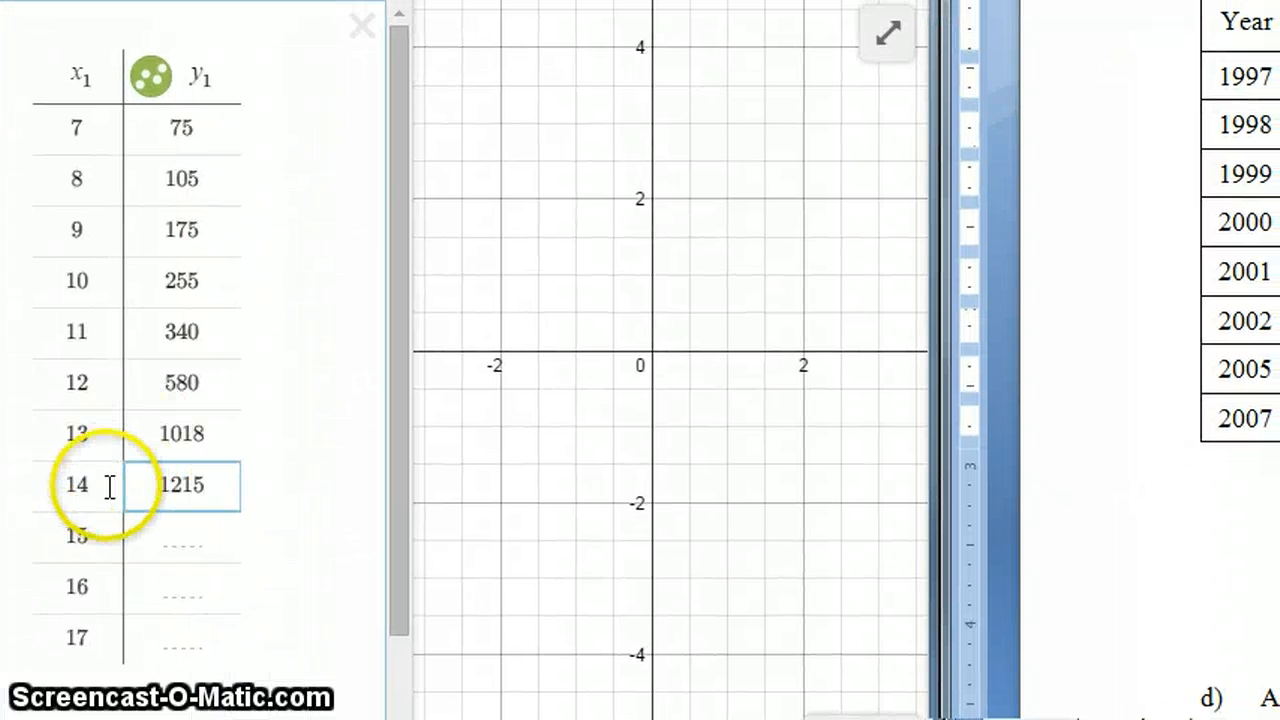
Change the x values paired with 1018 and 1215 to 15 and 17.
{"action": "left_click", "coordinate": [108, 486]}
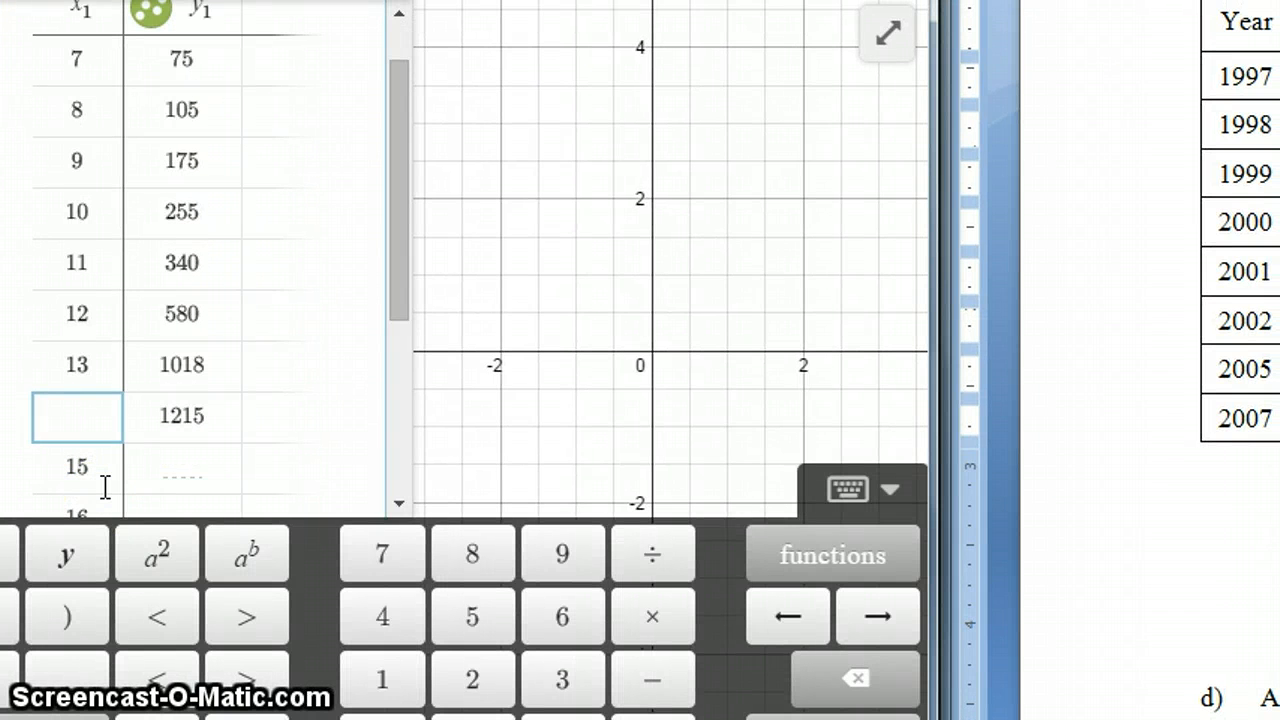
{"action": "left_click", "coordinate": [94, 362]}
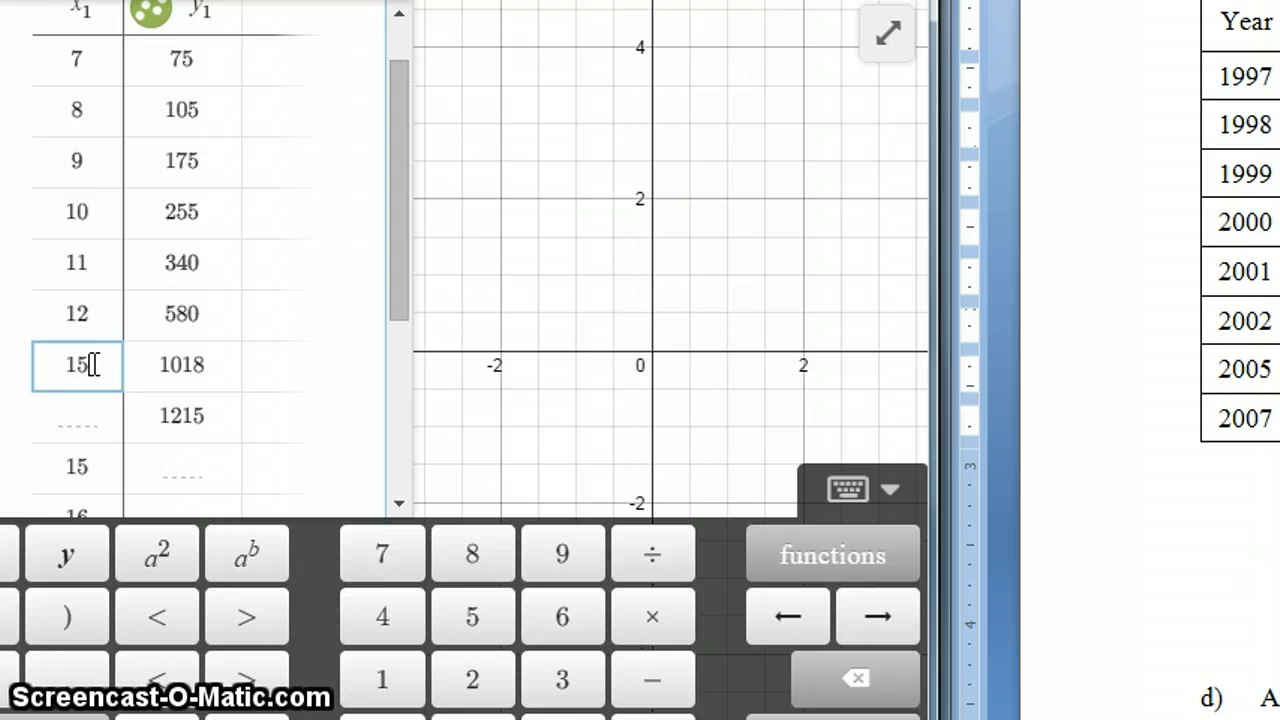
{"action": "key", "text": "Return"}
{"action": "type", "text": "17"}
{"action": "key", "text": "Return"}
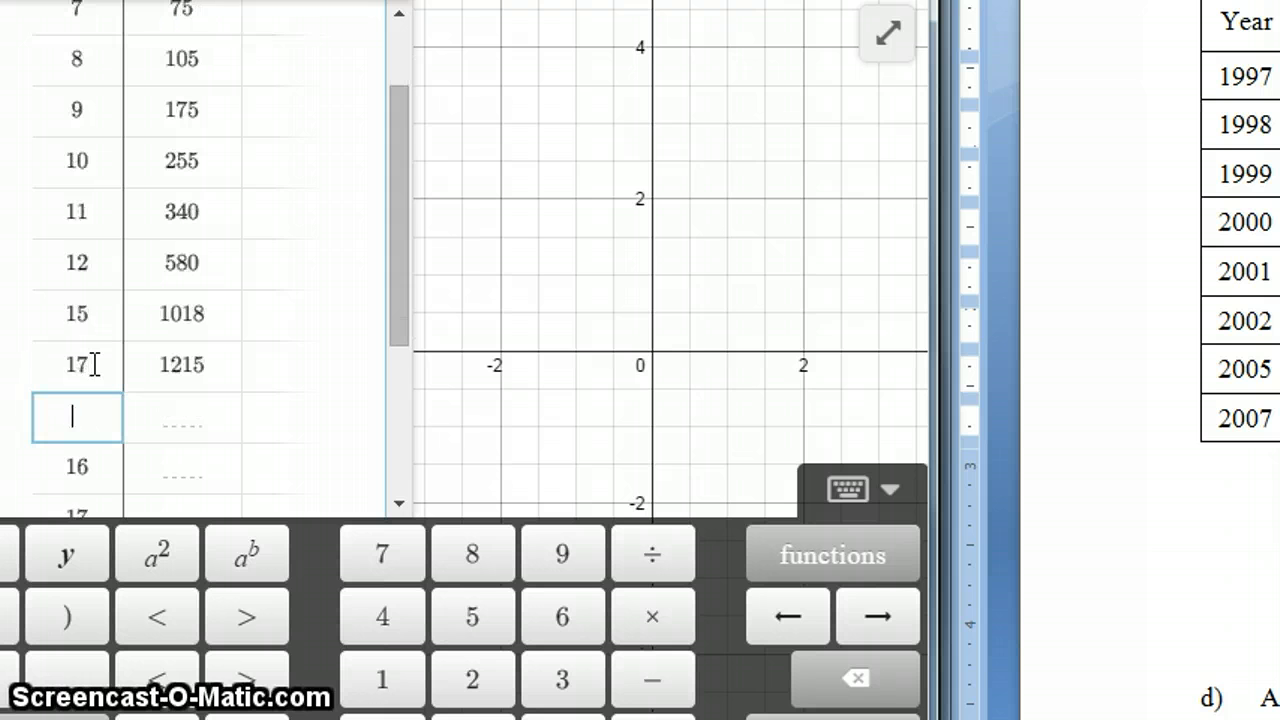
Clear the leftover x values in the rows below the 17, 1215 data pair.
{"action": "key", "text": "Down"}
{"action": "key", "text": "BackSpace"}
{"action": "key", "text": "Down"}
{"action": "key", "text": "BackSpace"}
{"action": "key", "text": "Up"}
{"action": "key", "text": "Up"}
{"action": "key", "text": "Up"}
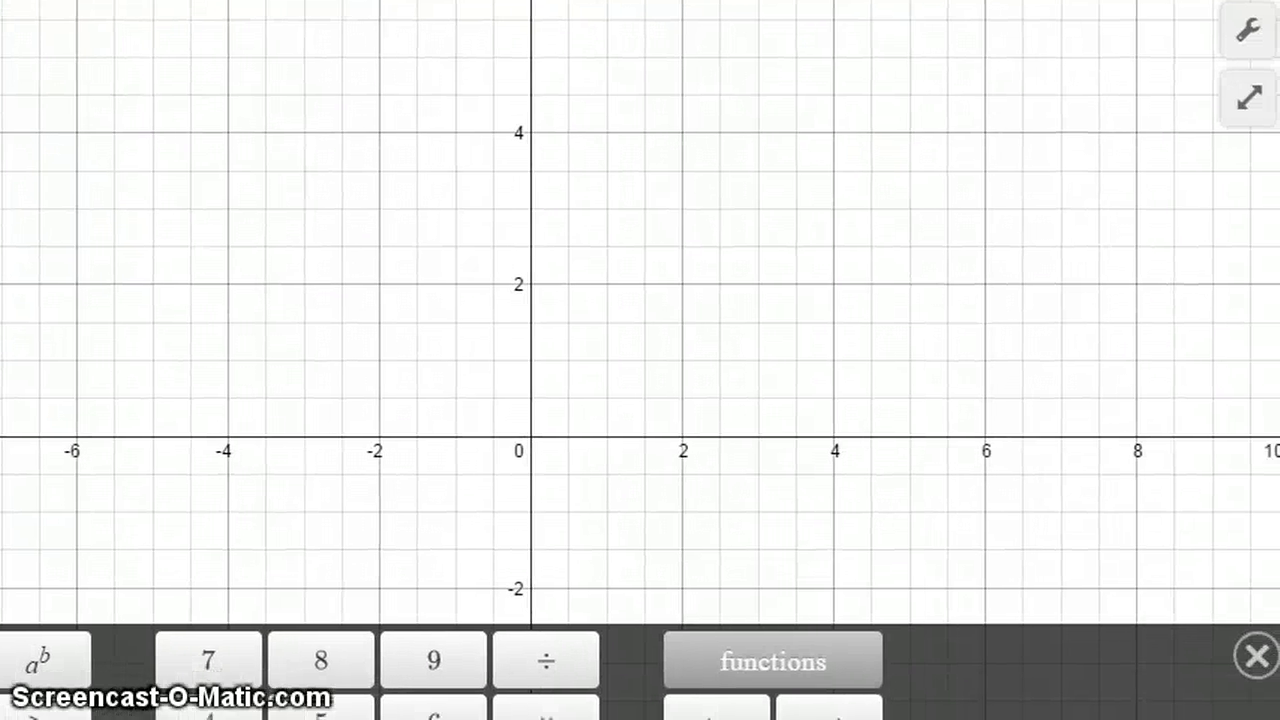
Set the graph's x-axis range from 0 to 20.
{"action": "left_click", "coordinate": [1245, 35]}
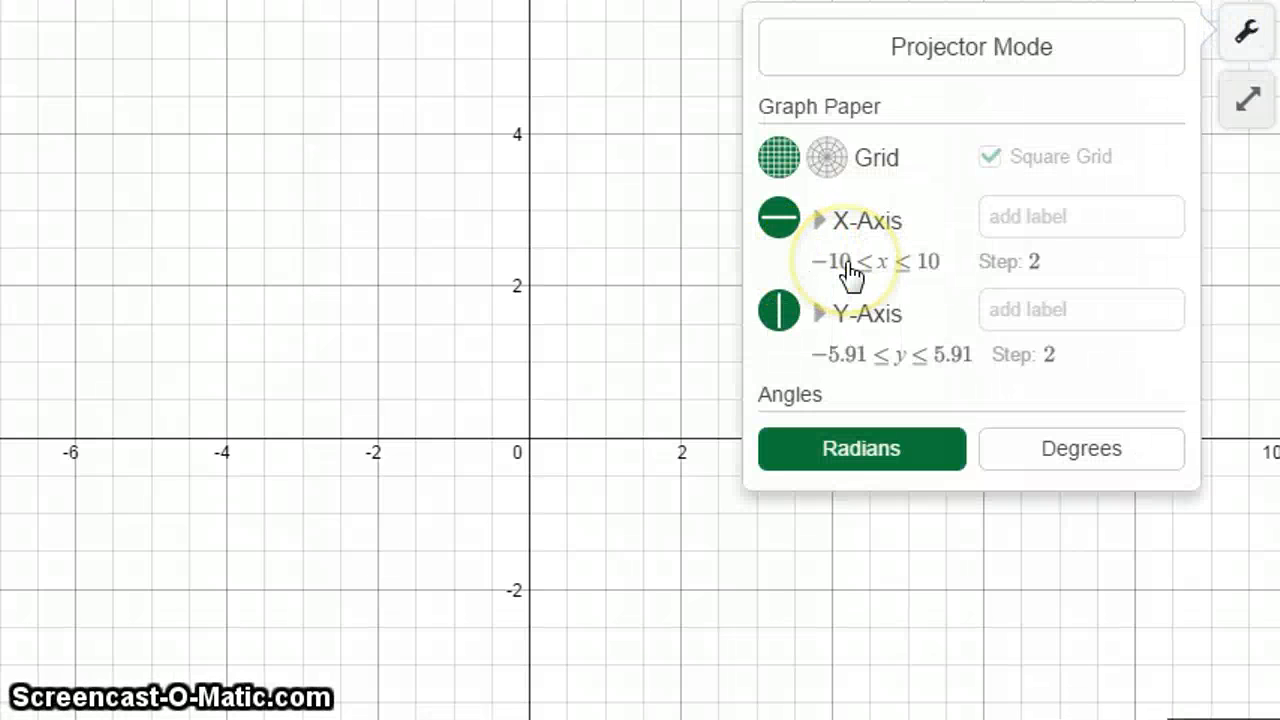
{"action": "left_click", "coordinate": [843, 263]}
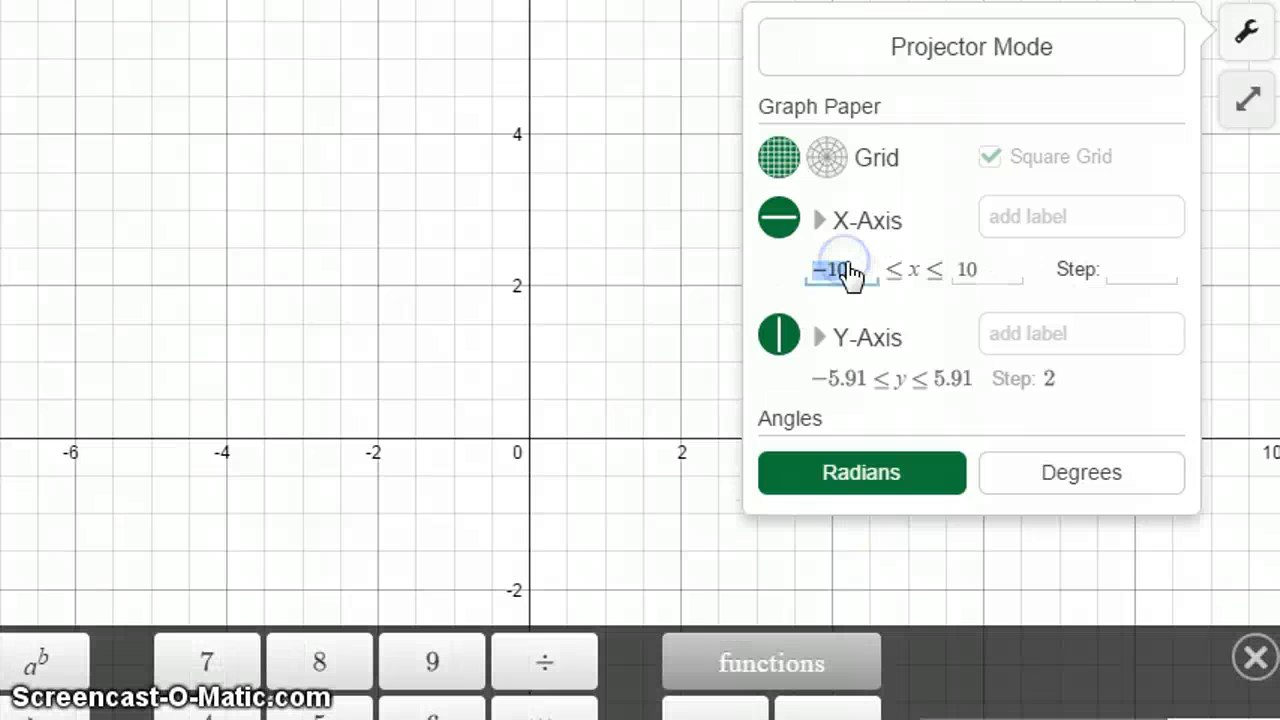
{"action": "type", "text": "0"}
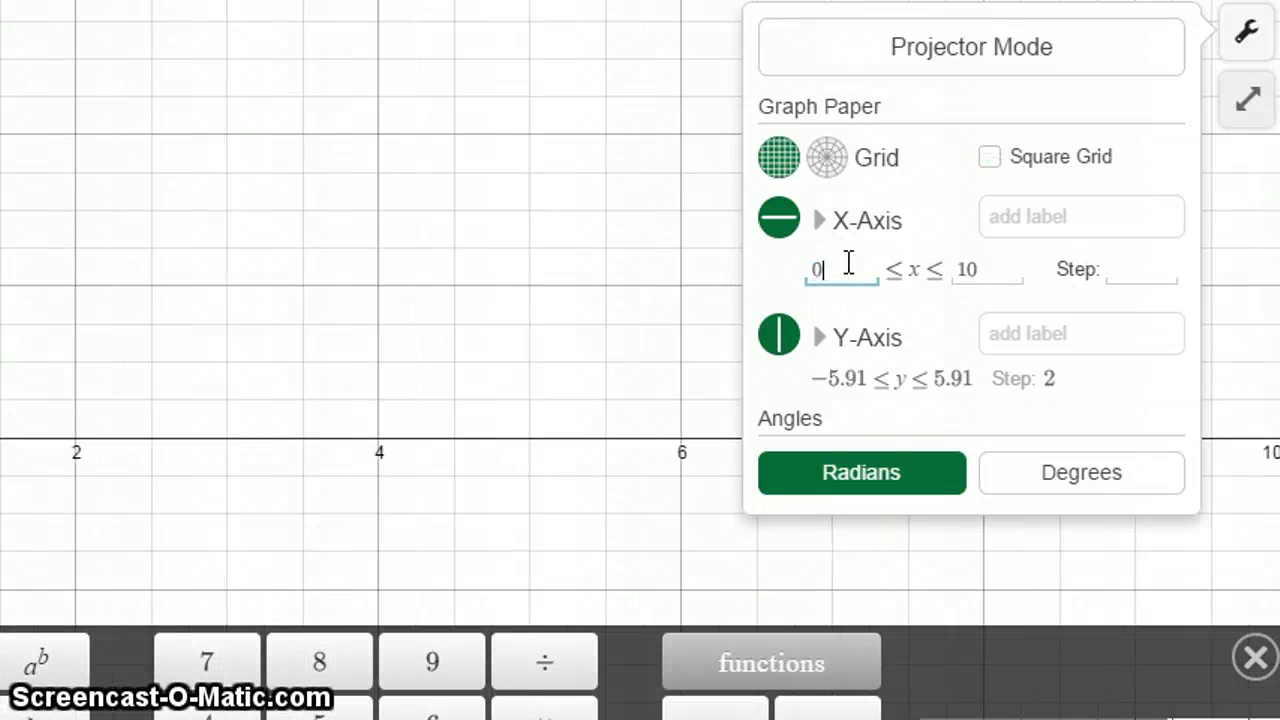
{"action": "key", "text": "Tab"}
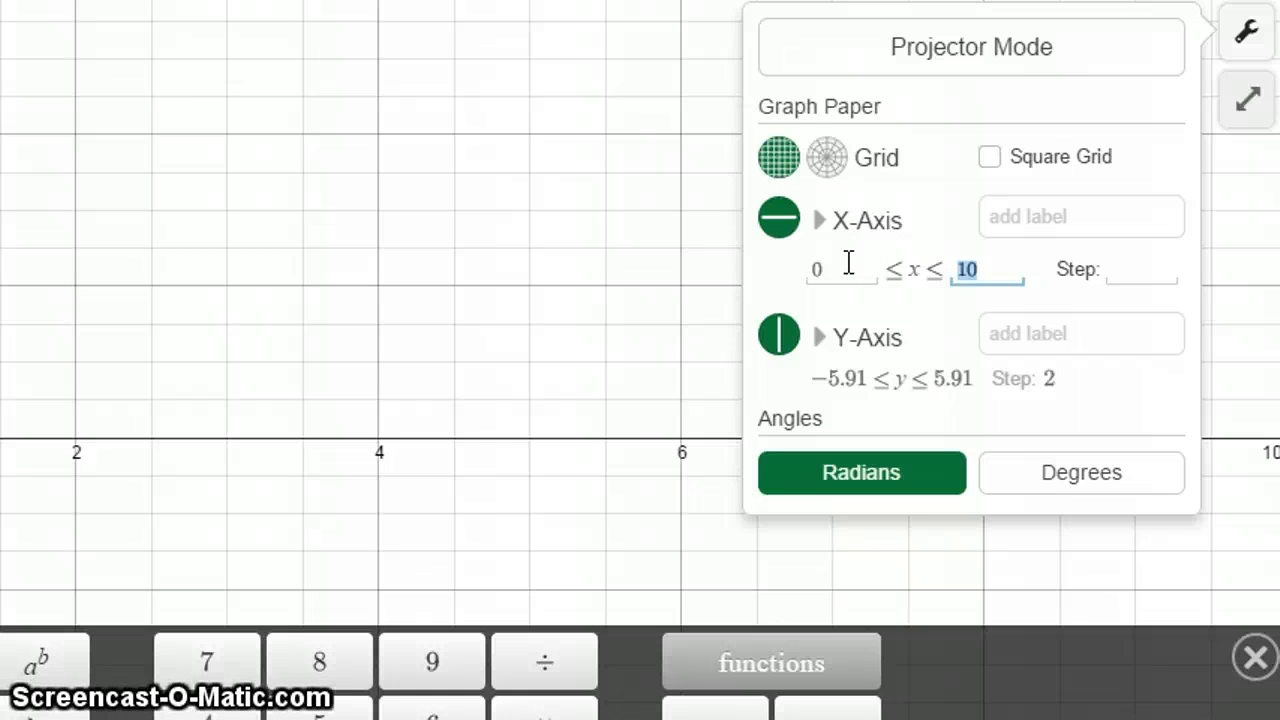
{"action": "type", "text": "20"}
Set the graph's y-axis range from 70 to 1300 and close the graph settings.
{"action": "left_click", "coordinate": [853, 378]}
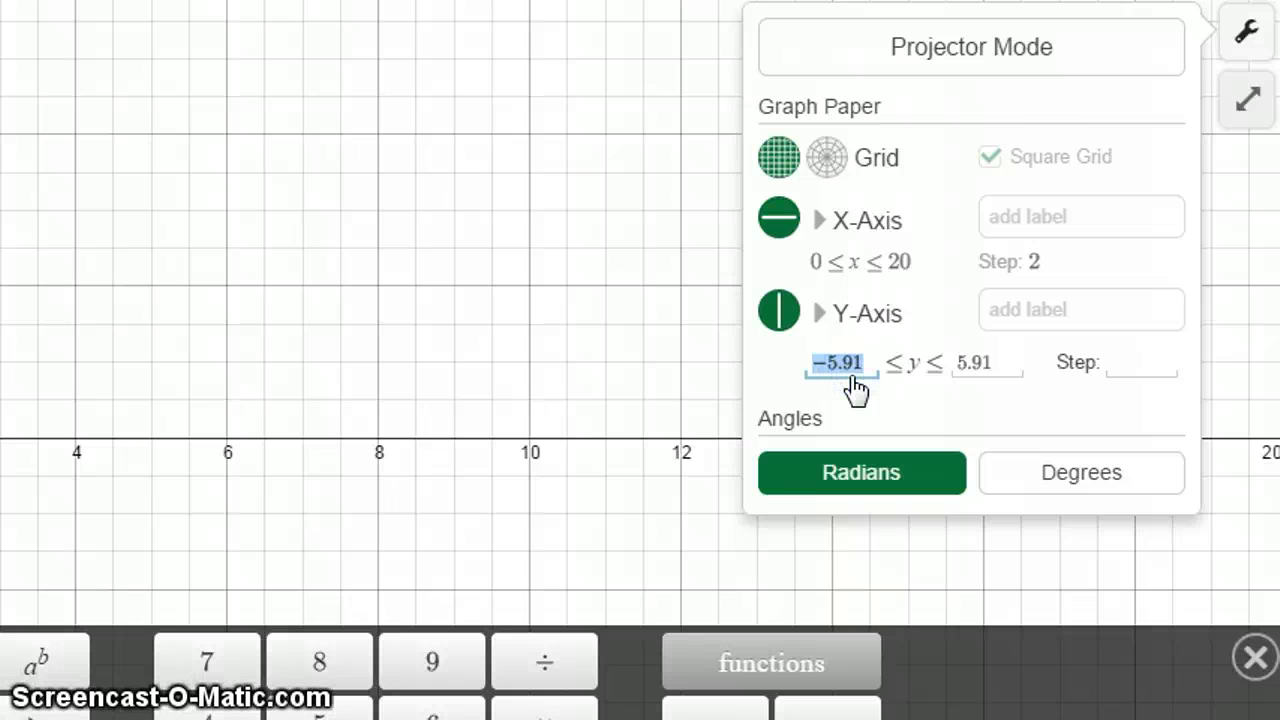
{"action": "type", "text": "70"}
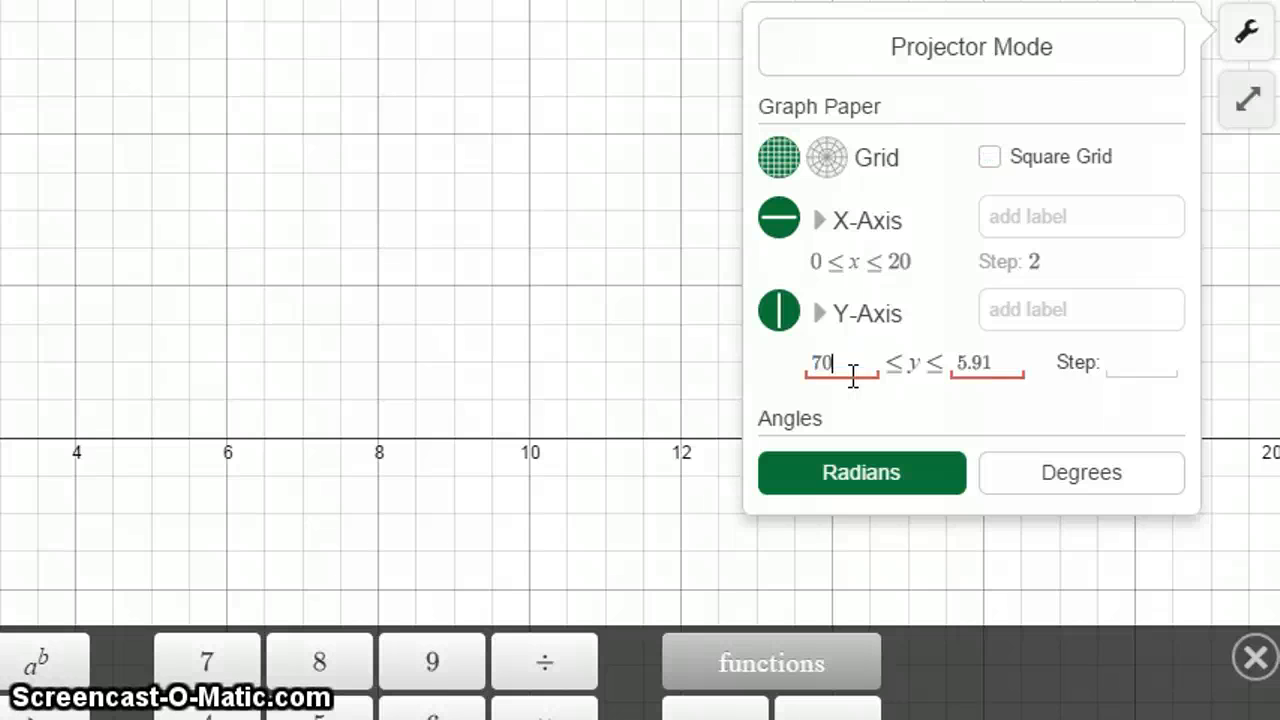
{"action": "left_click", "coordinate": [985, 362]}
{"action": "double_click", "coordinate": [985, 362]}
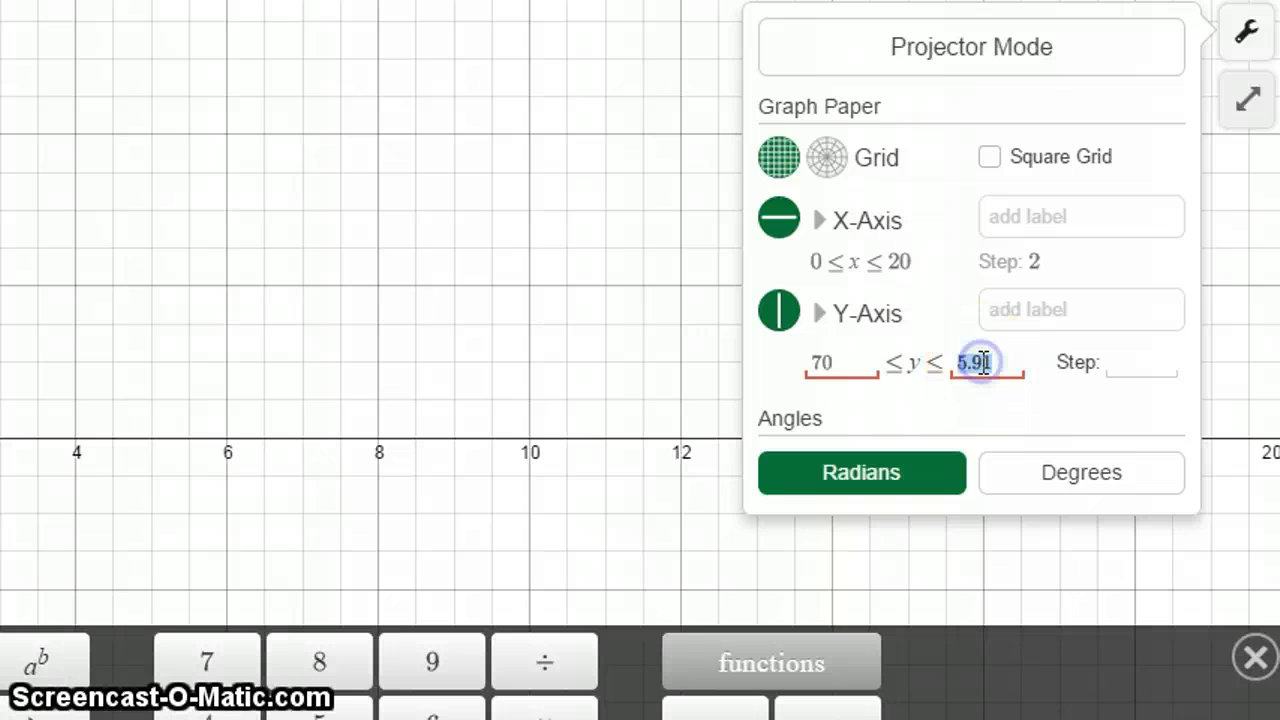
{"action": "type", "text": "1300"}
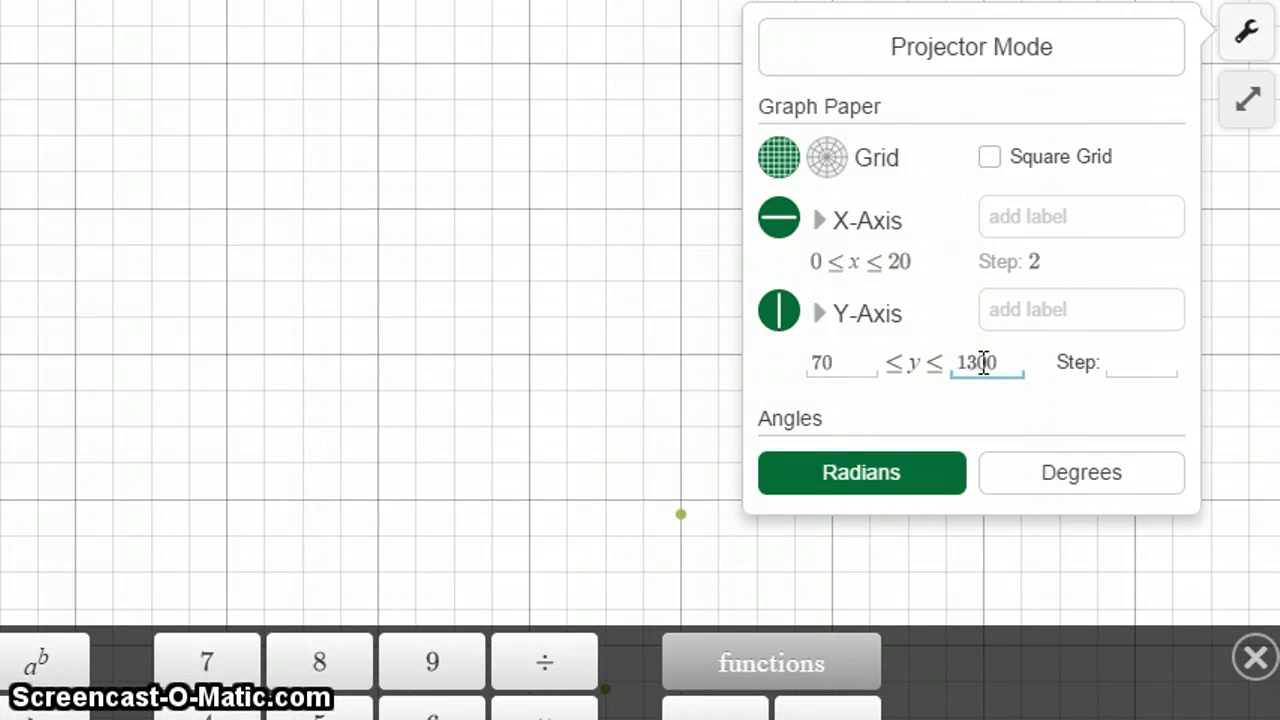
{"action": "left_click", "coordinate": [1248, 40]}
{"action": "left_click", "coordinate": [922, 15]}
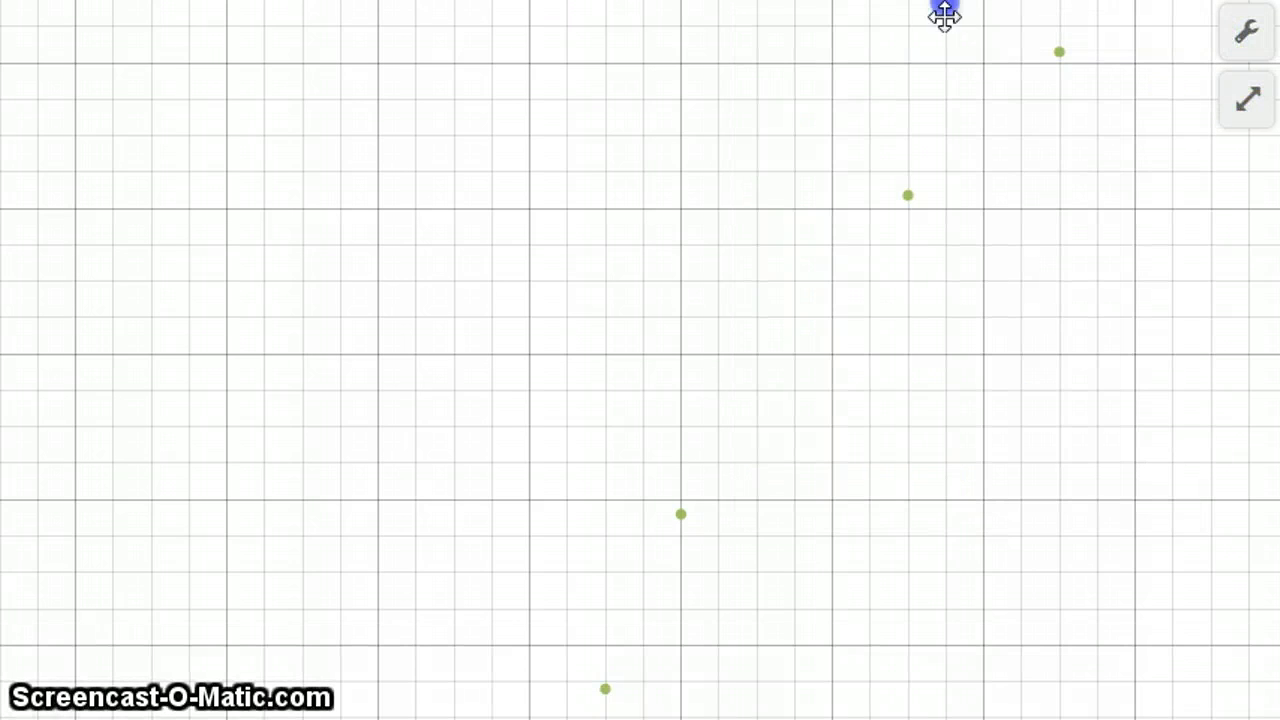
Lower the y-axis minimum to 50 and close the graph settings.
{"action": "left_click_drag", "start_coordinate": [944, 16], "coordinate": [1042, 0]}
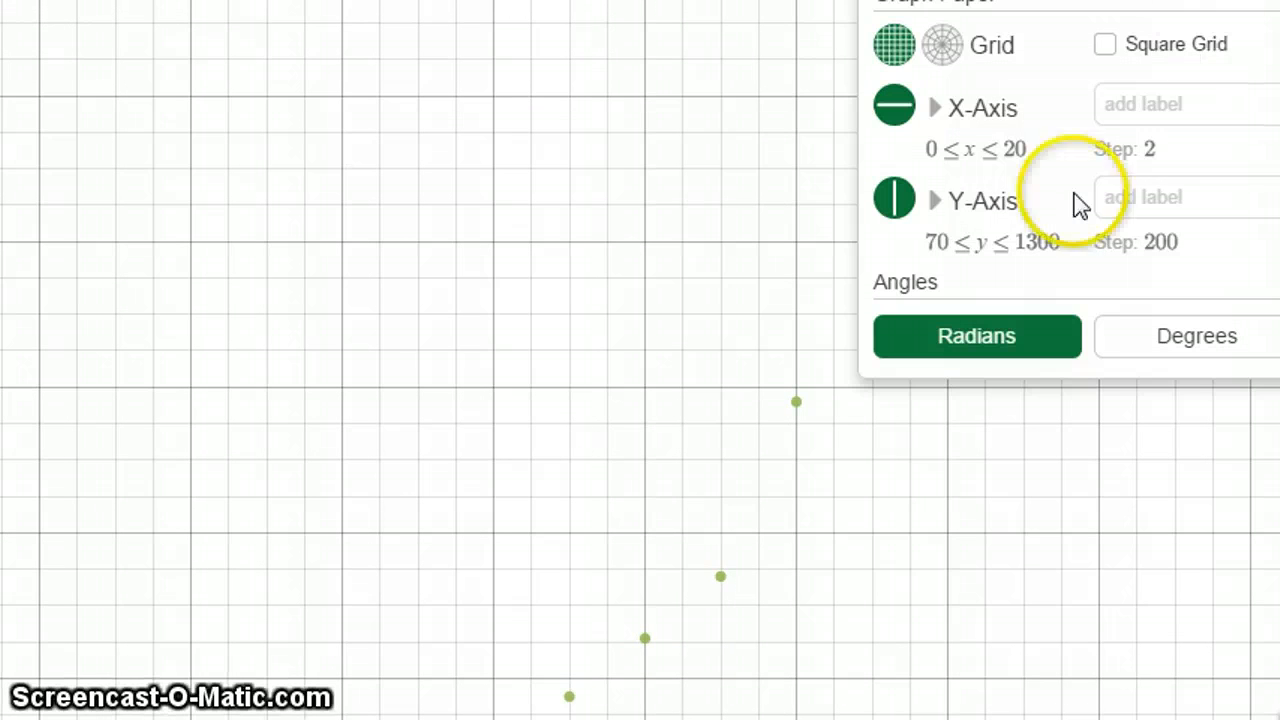
{"action": "left_click", "coordinate": [948, 243]}
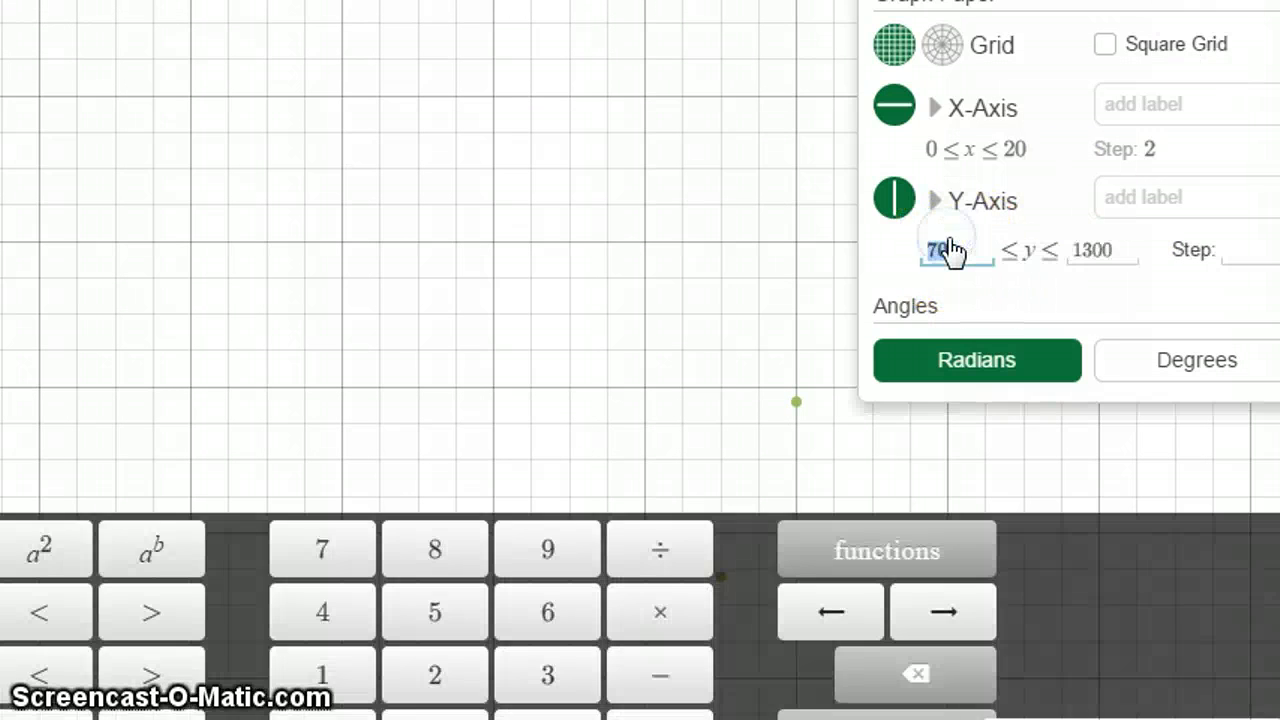
{"action": "type", "text": "50"}
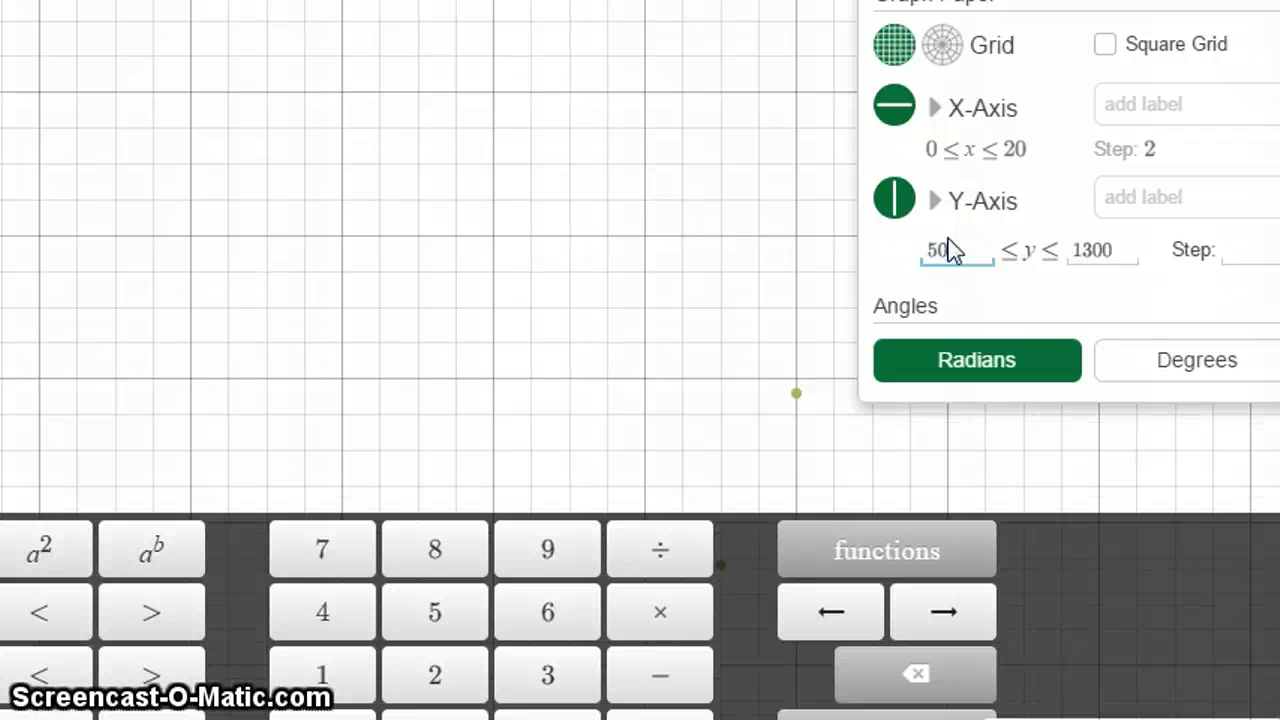
{"action": "left_click", "coordinate": [748, 275]}
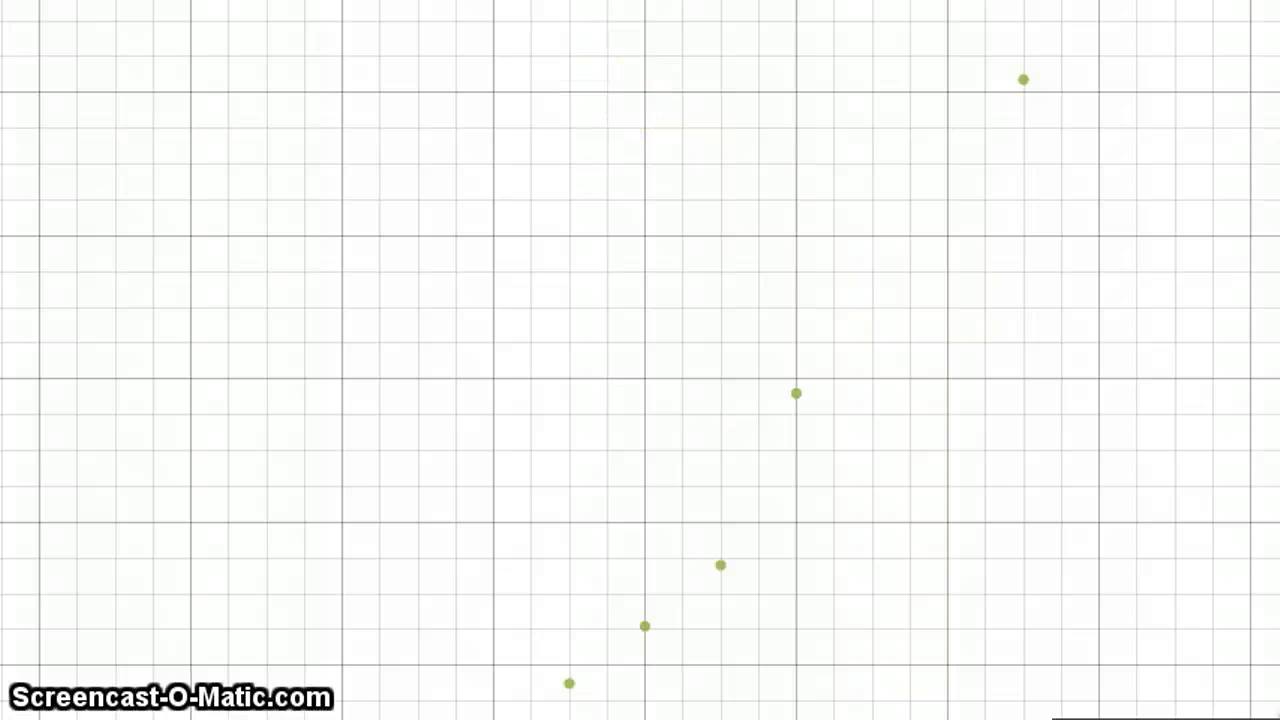
{"action": "left_click_drag", "start_coordinate": [540, 152], "coordinate": [555, 104]}
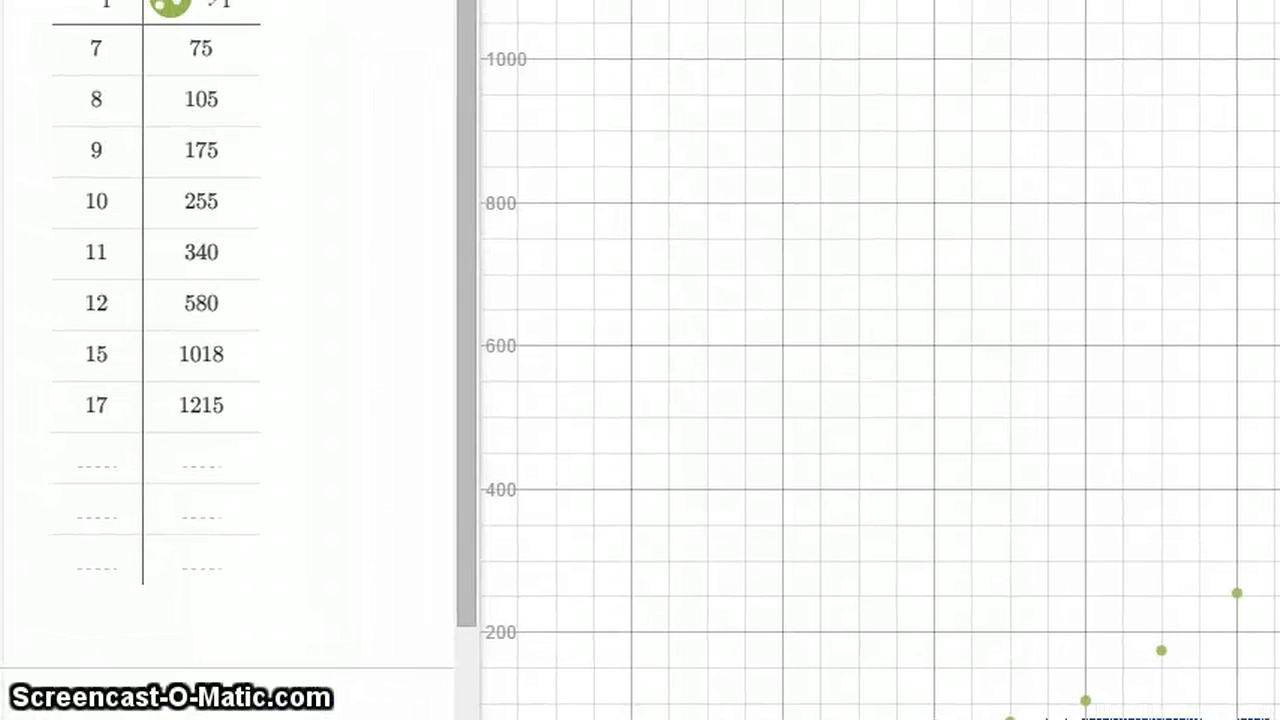
Enter the equation y=ax^2+bx+c in the expression line below the data table.
{"action": "left_click_drag", "start_coordinate": [476, 77], "coordinate": [460, 228]}
{"action": "left_click", "coordinate": [86, 608]}
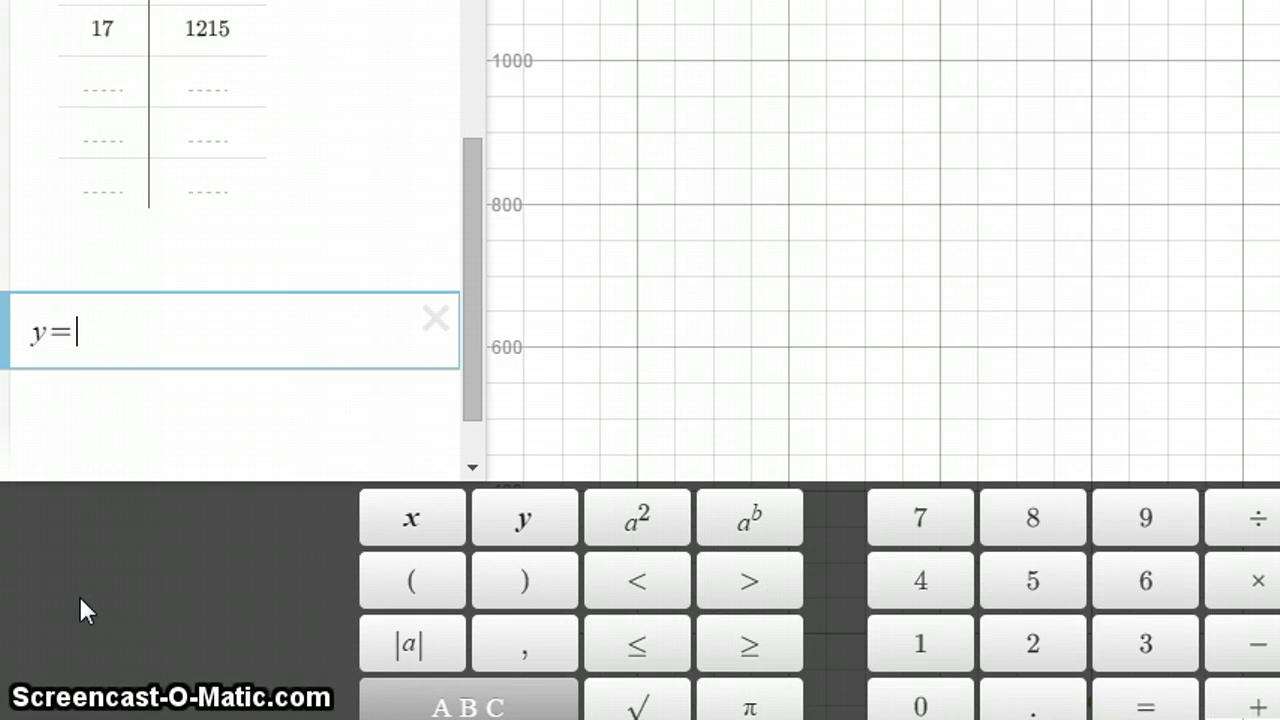
{"action": "type", "text": "ax"}
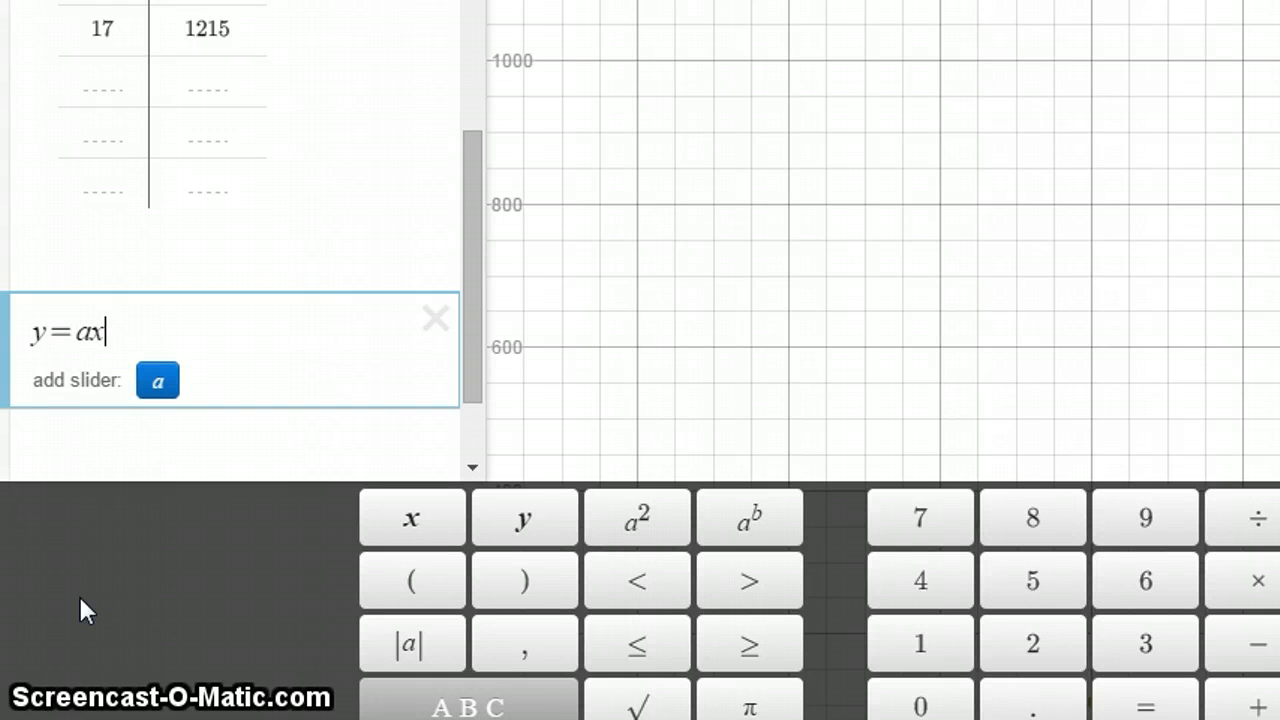
{"action": "left_click", "coordinate": [630, 528]}
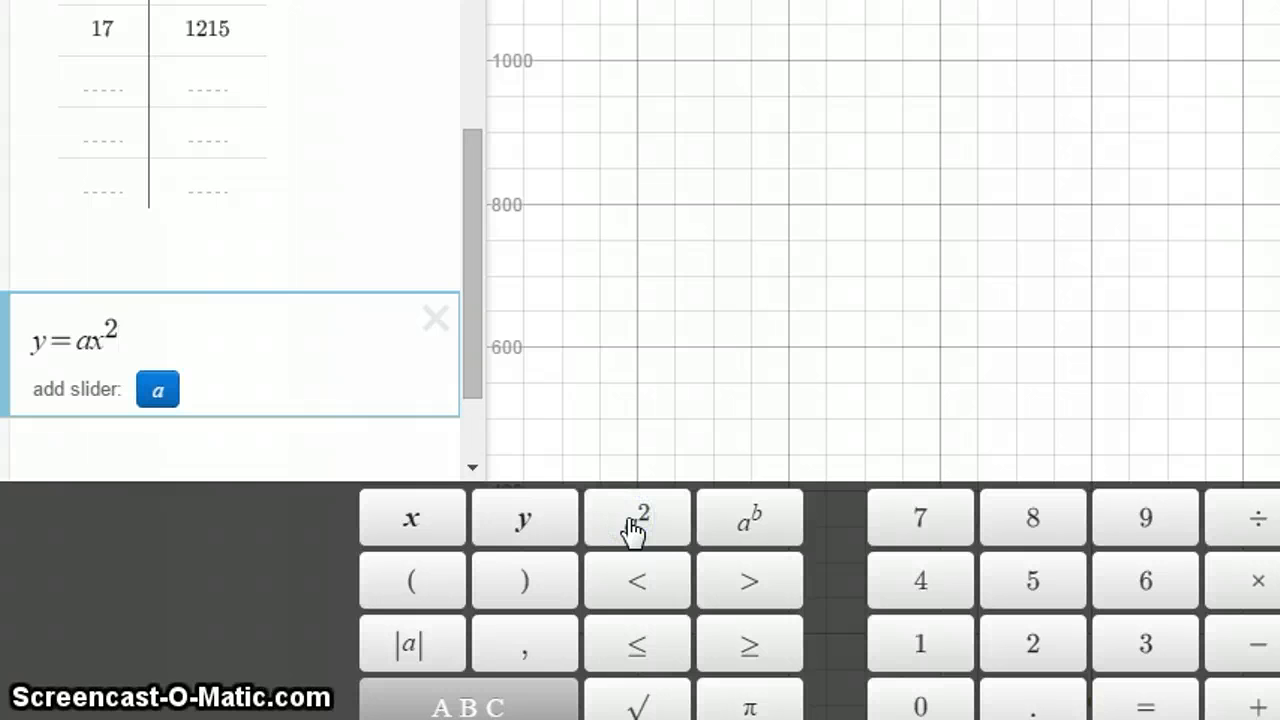
{"action": "type", "text": "+bx"}
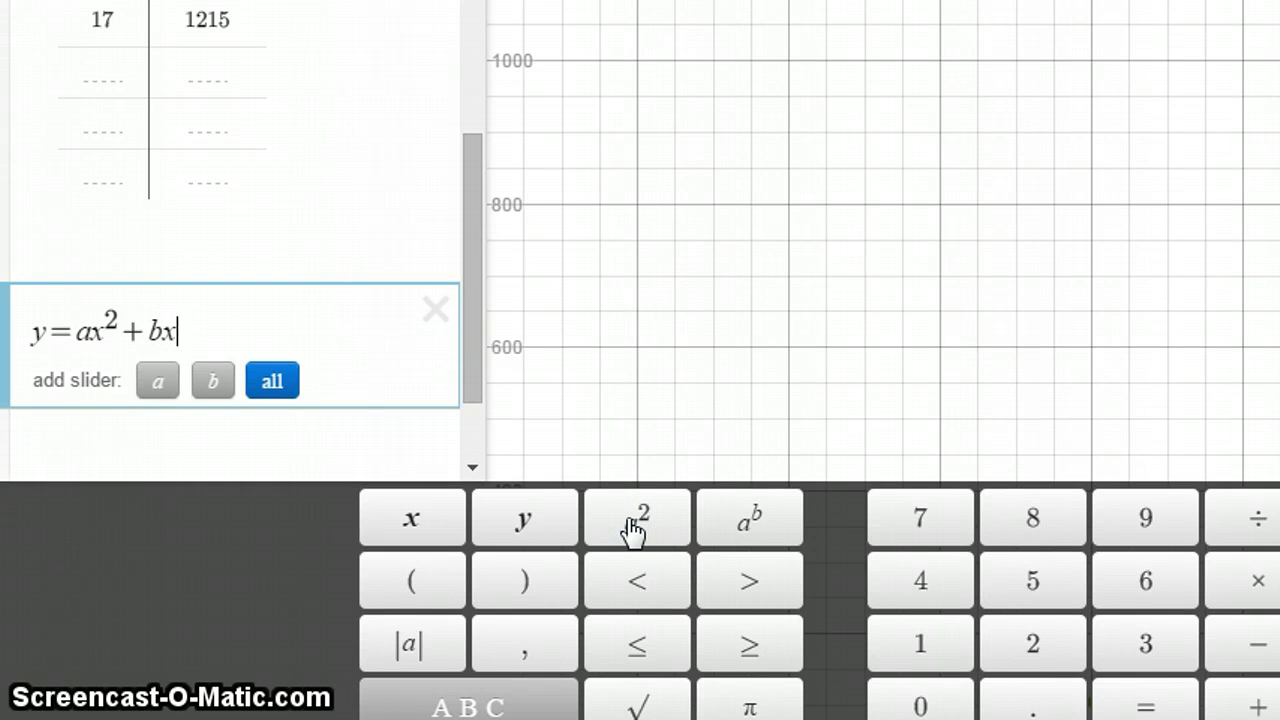
{"action": "type", "text": "+c"}
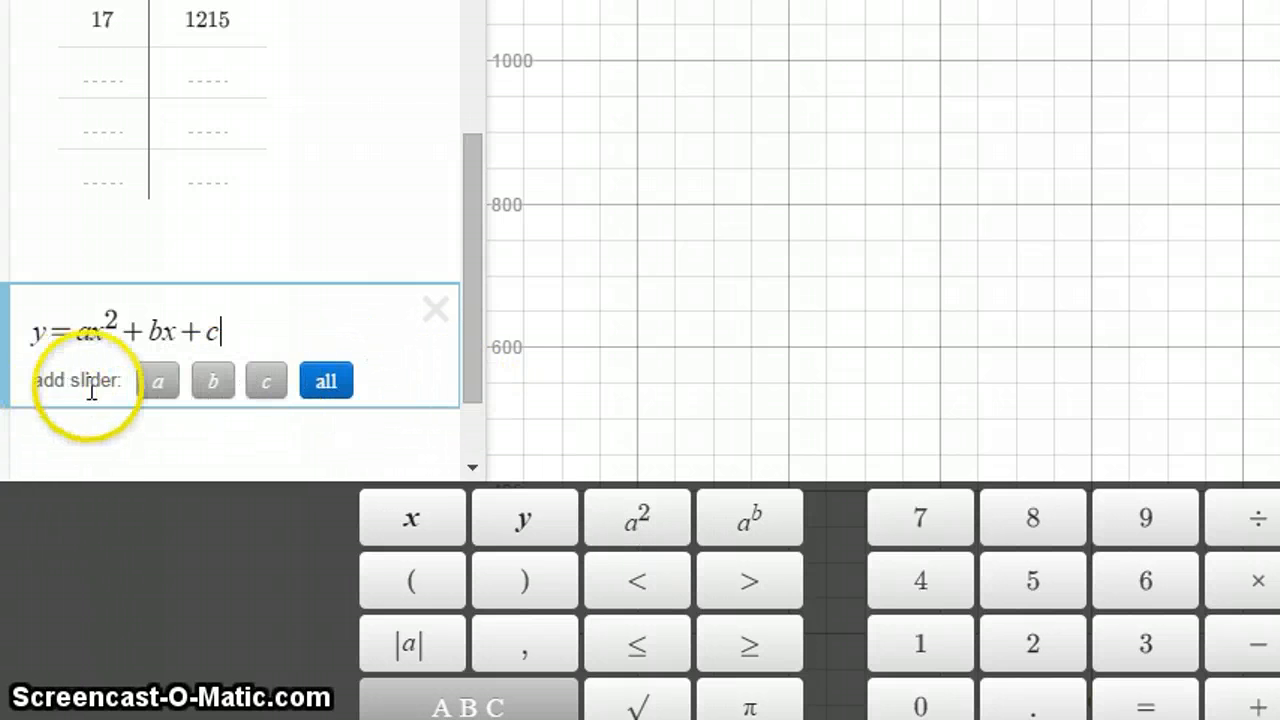
Add sliders for a, b and c, and set a to 3.6, b to -0.3 and c to -1.
{"action": "left_click", "coordinate": [318, 383]}
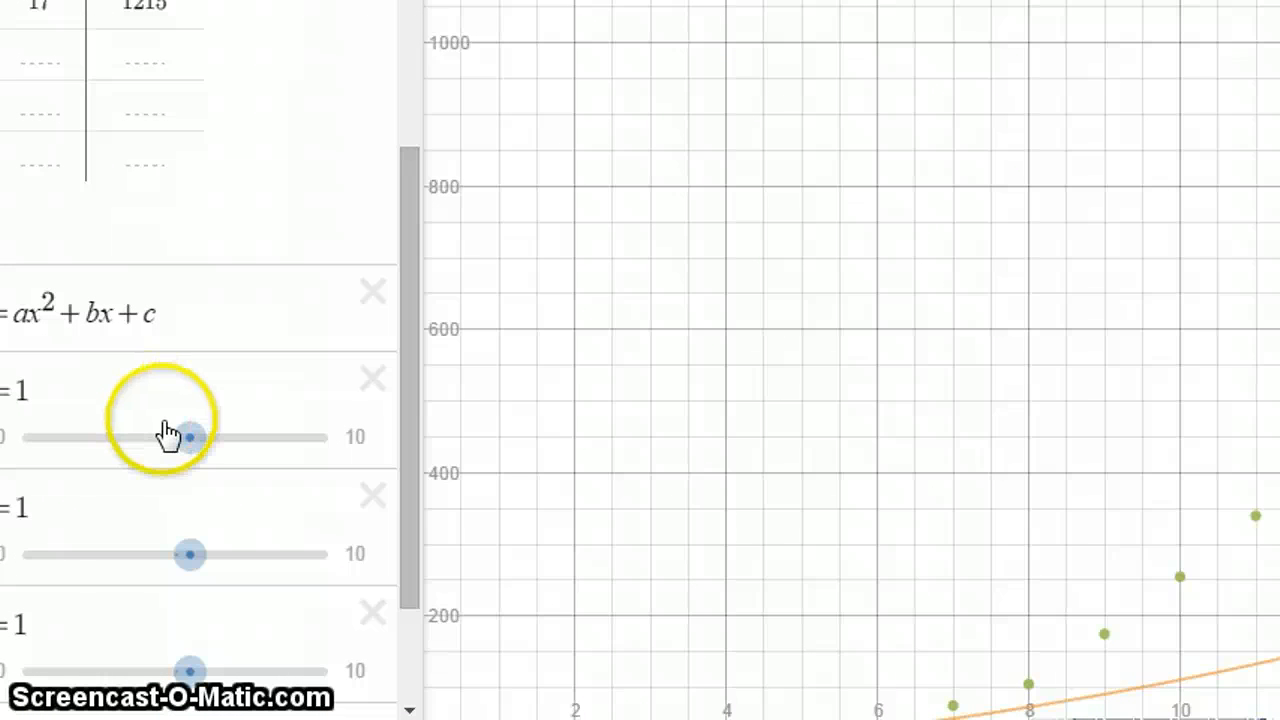
{"action": "left_click_drag", "start_coordinate": [187, 442], "coordinate": [236, 449]}
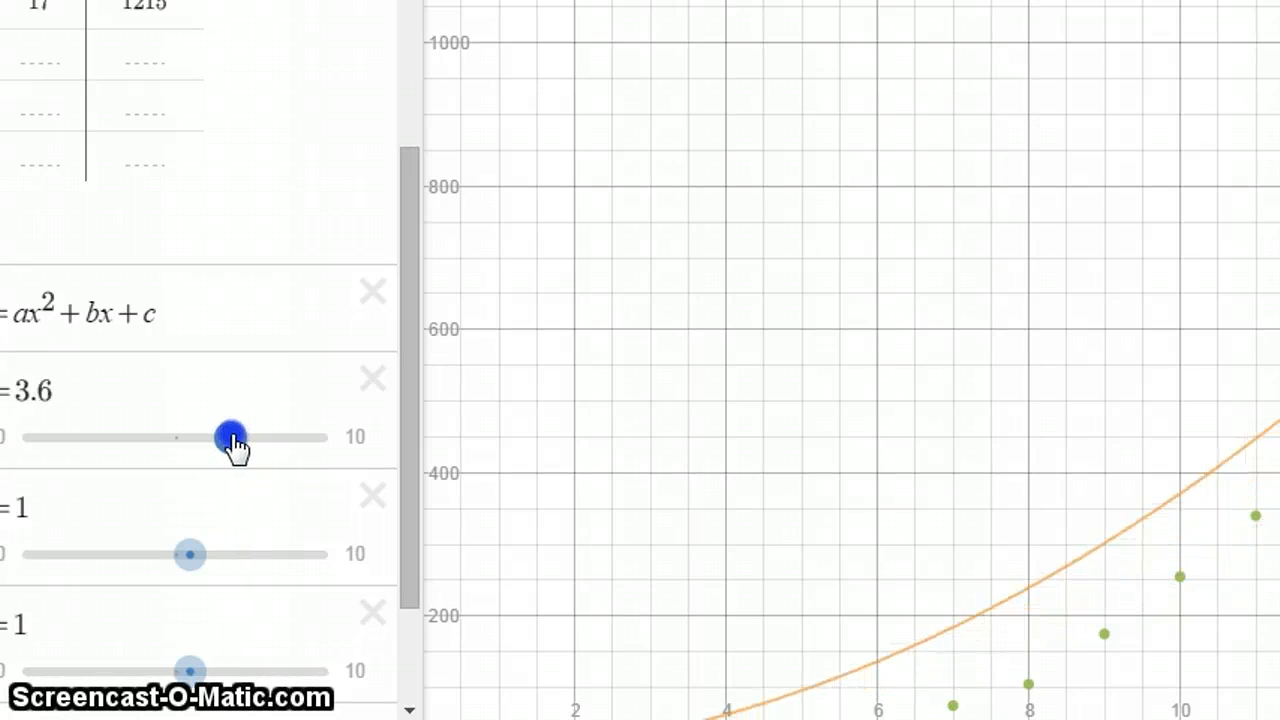
{"action": "left_click_drag", "start_coordinate": [190, 558], "coordinate": [166, 580]}
{"action": "left_click", "coordinate": [191, 688]}
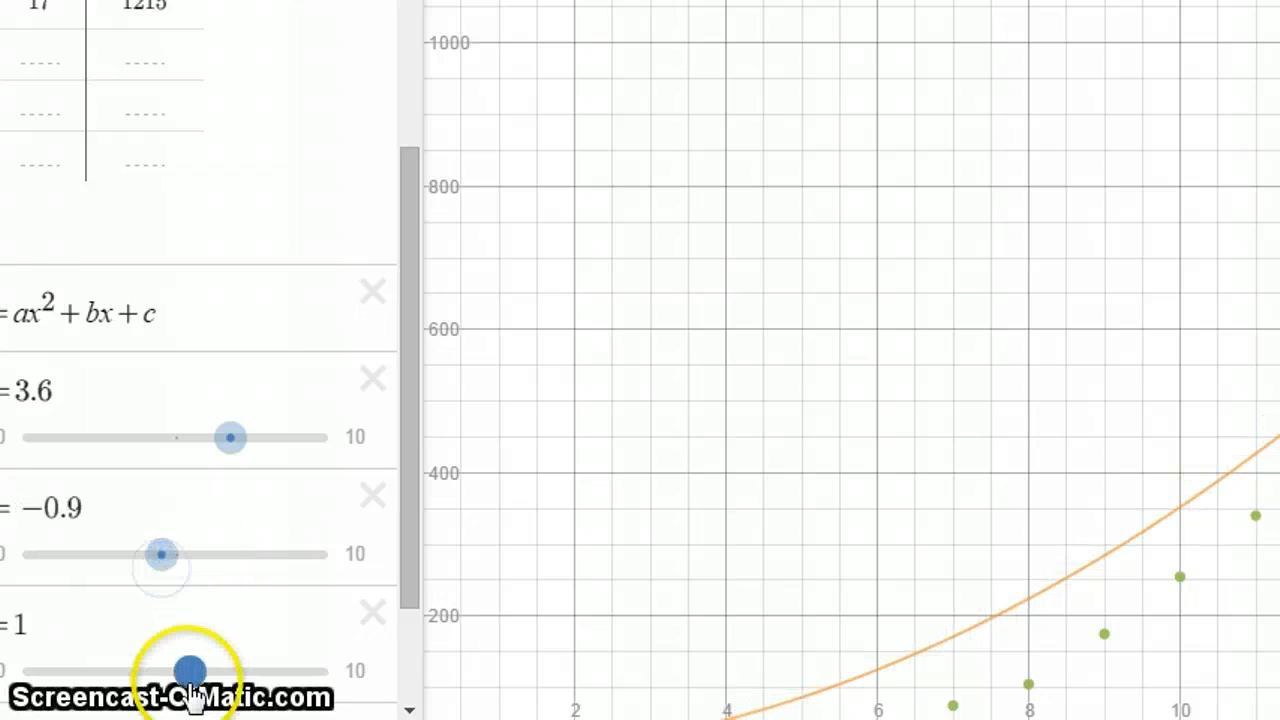
{"action": "left_click_drag", "start_coordinate": [190, 672], "coordinate": [157, 672]}
{"action": "mouse_move", "coordinate": [160, 556]}
{"action": "left_mouse_down"}
{"action": "mouse_move", "coordinate": [349, 563]}
{"action": "mouse_move", "coordinate": [174, 560]}
{"action": "left_mouse_up"}
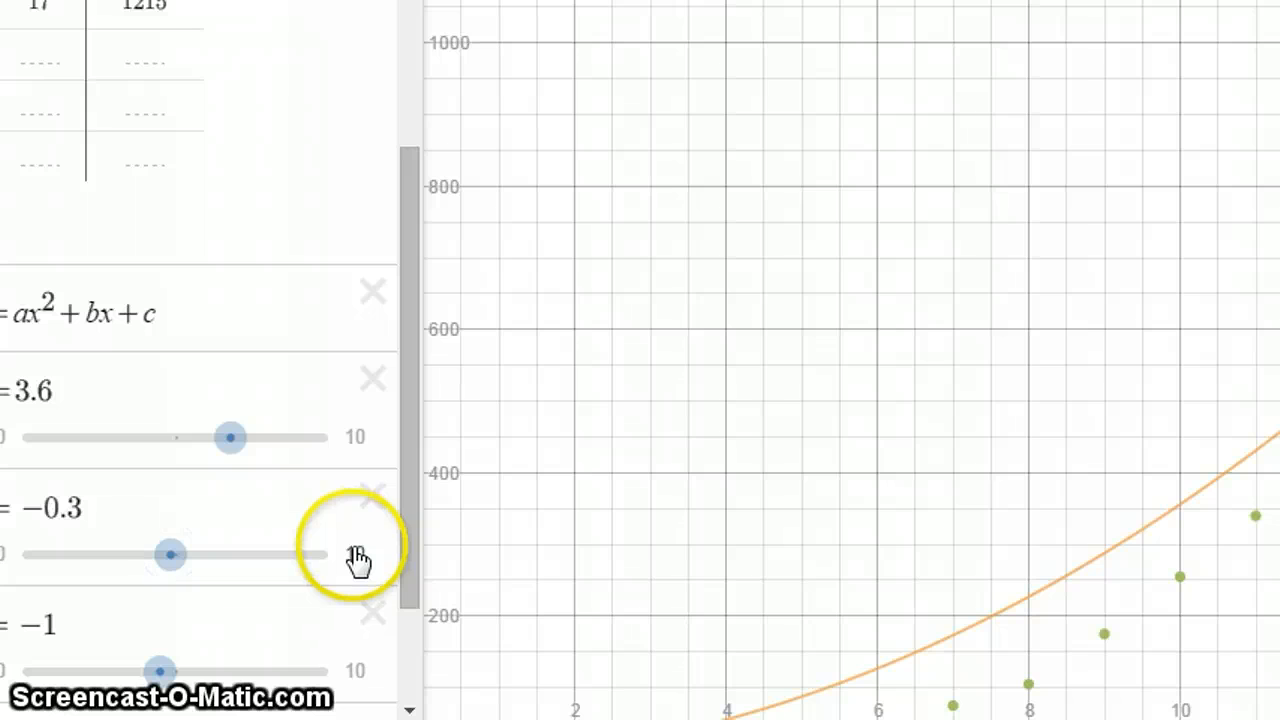
Set the range of the b slider from 0 to 100.
{"action": "left_click", "coordinate": [355, 552]}
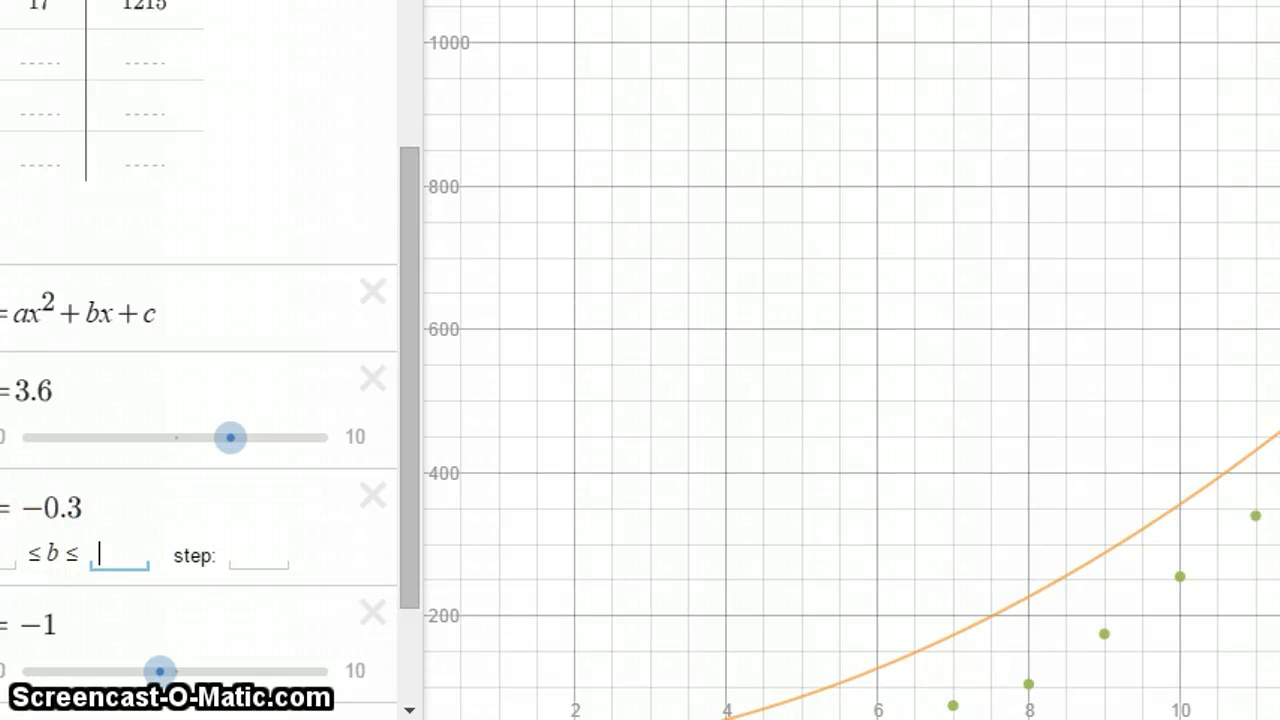
{"action": "left_click", "coordinate": [14, 556]}
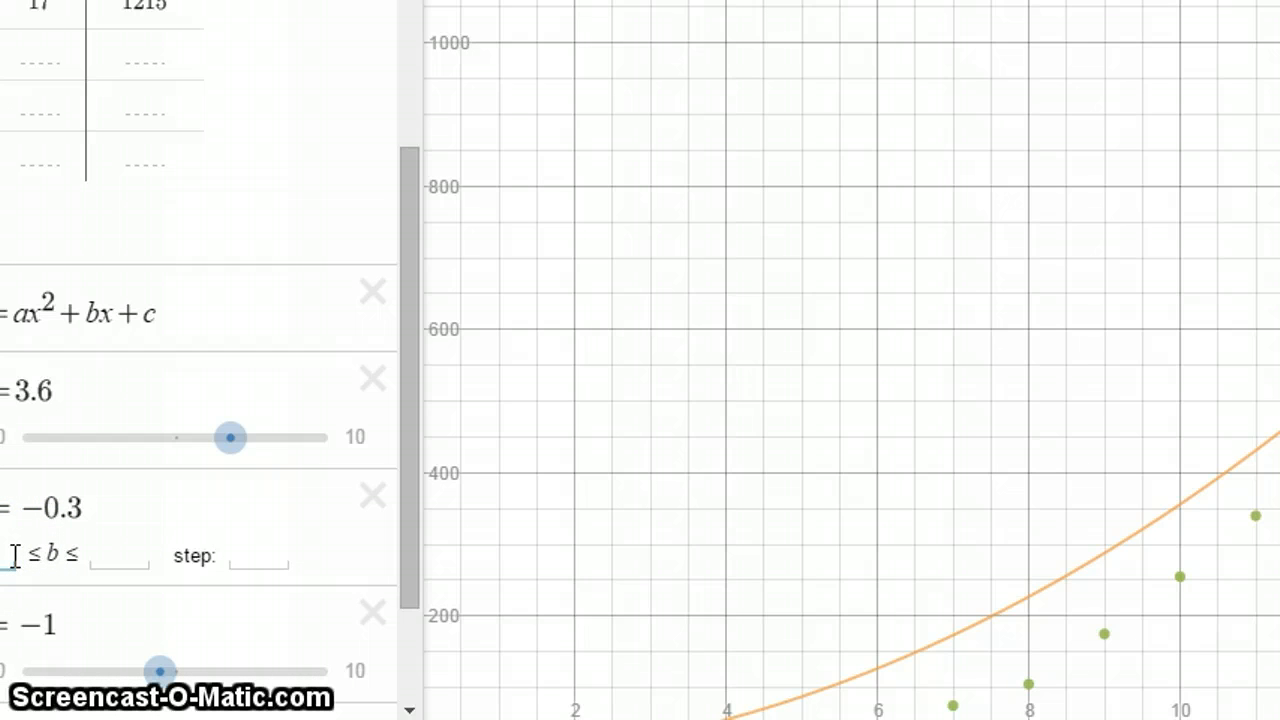
{"action": "left_click_drag", "start_coordinate": [156, 4], "coordinate": [146, 4]}
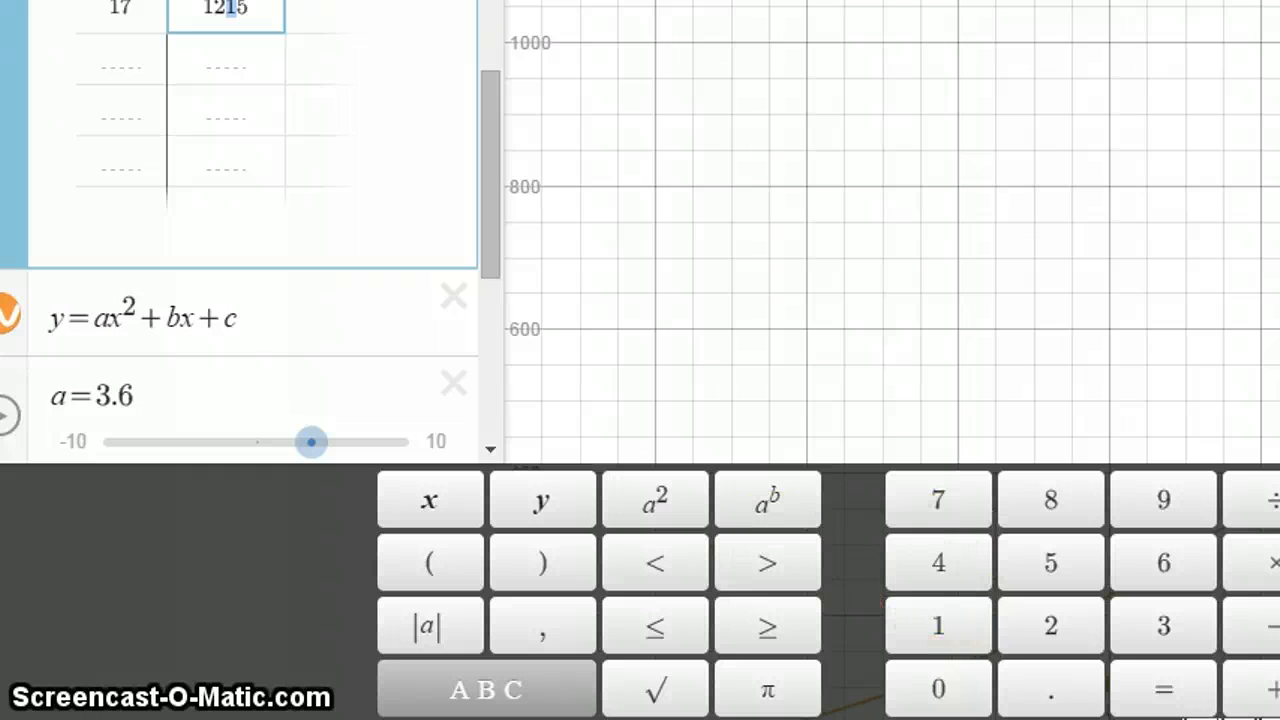
{"action": "left_click", "coordinate": [1275, 485]}
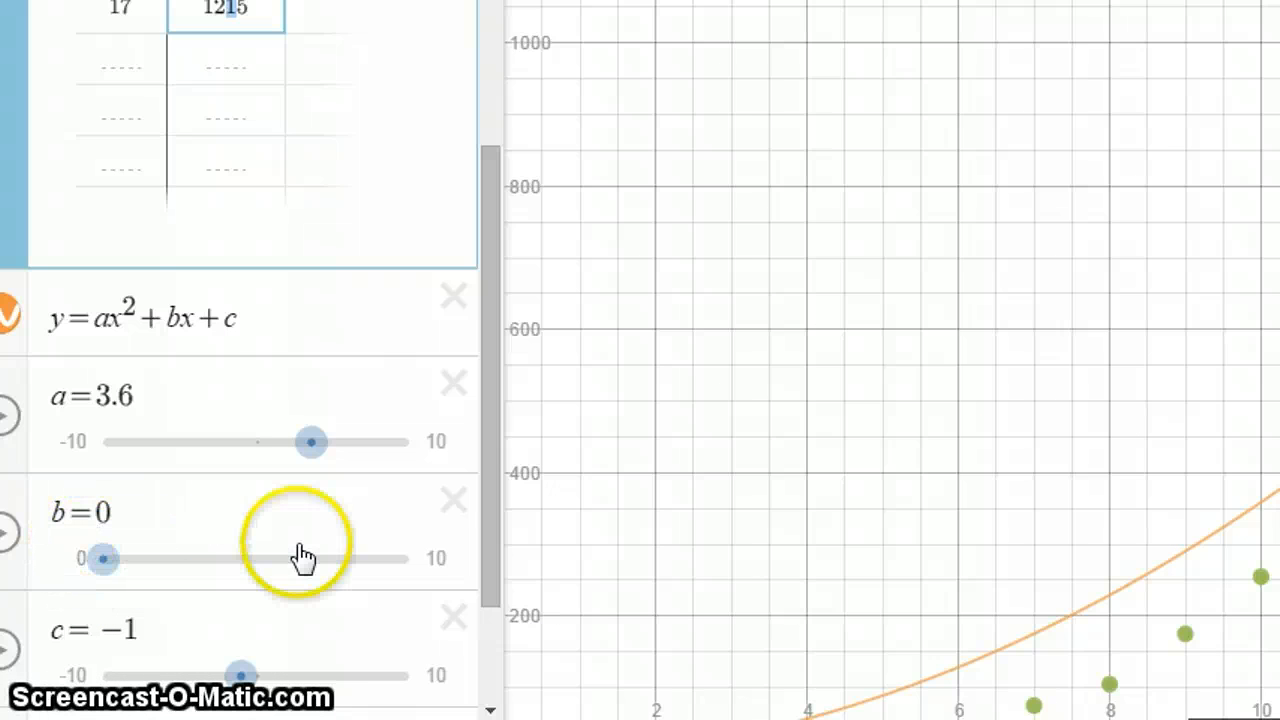
{"action": "left_click", "coordinate": [430, 562]}
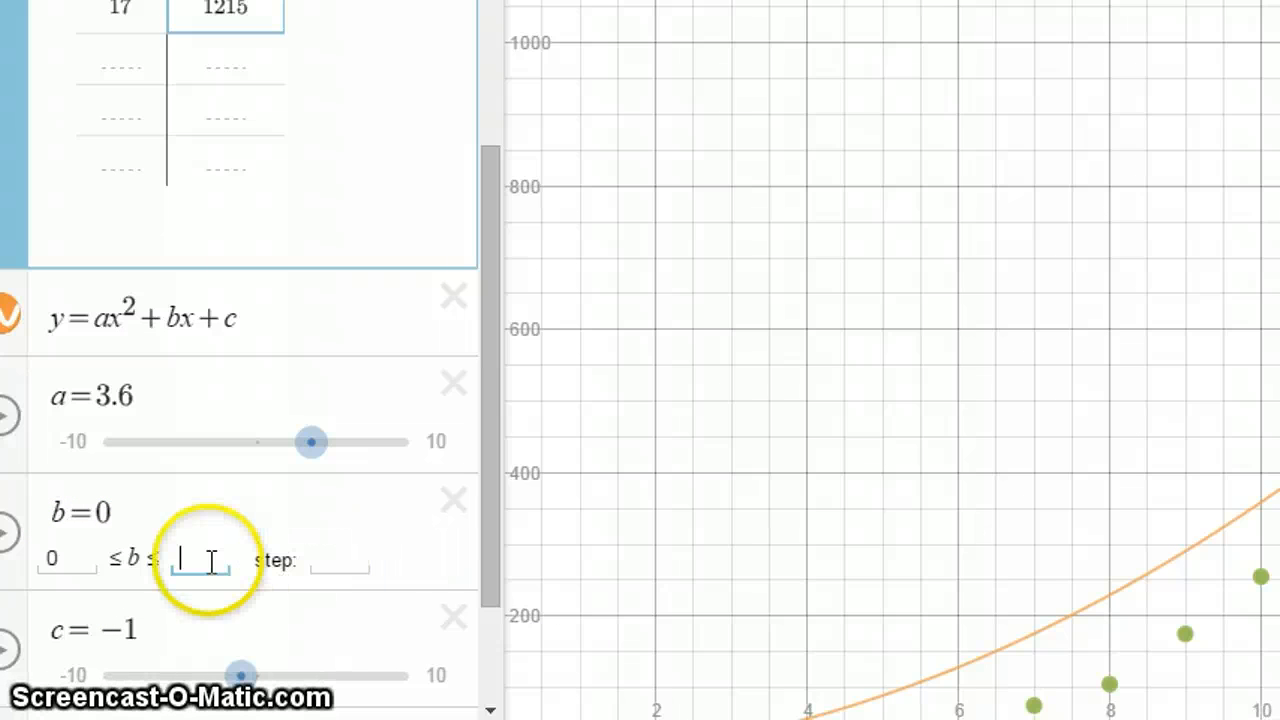
{"action": "left_click", "coordinate": [240, 508]}
{"action": "mouse_move", "coordinate": [125, 565]}
{"action": "left_mouse_down"}
{"action": "mouse_move", "coordinate": [137, 570]}
{"action": "mouse_move", "coordinate": [114, 571]}
{"action": "mouse_move", "coordinate": [435, 562]}
{"action": "mouse_move", "coordinate": [108, 573]}
{"action": "left_mouse_up"}
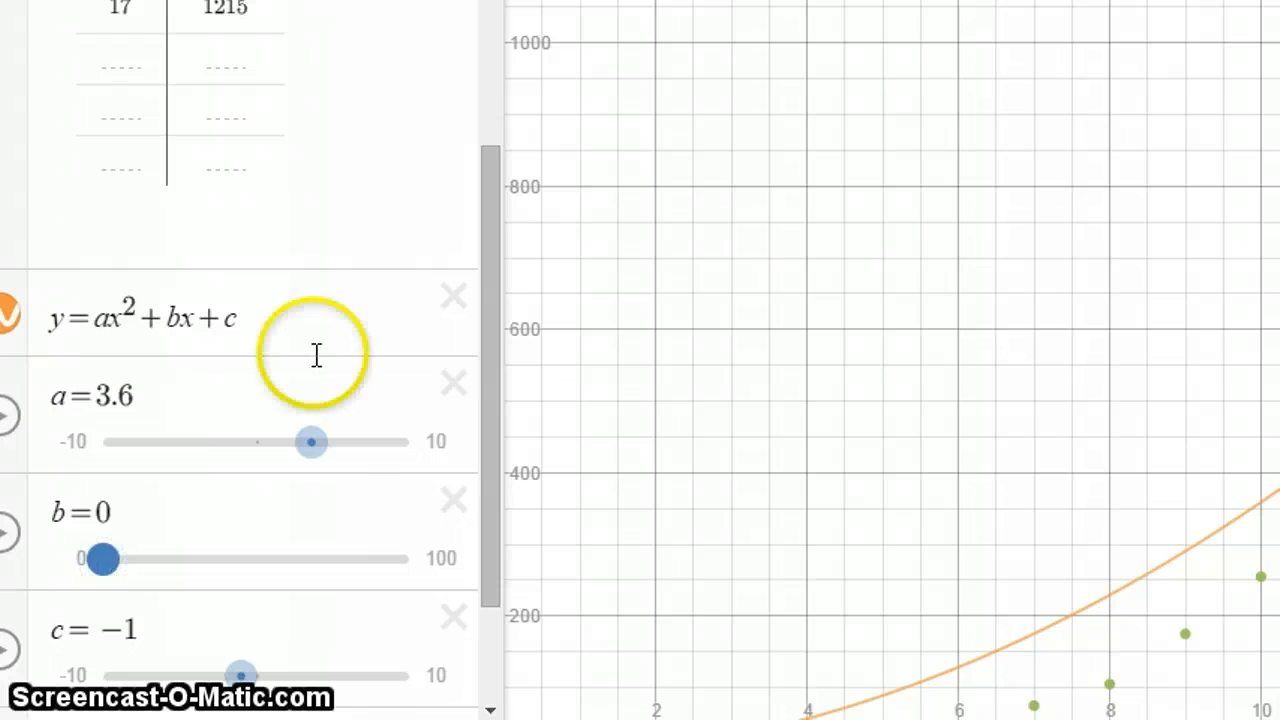
Delete the c, b and a sliders, keeping the quadratic equation and the data table.
{"action": "left_click_drag", "start_coordinate": [491, 338], "coordinate": [478, 458]}
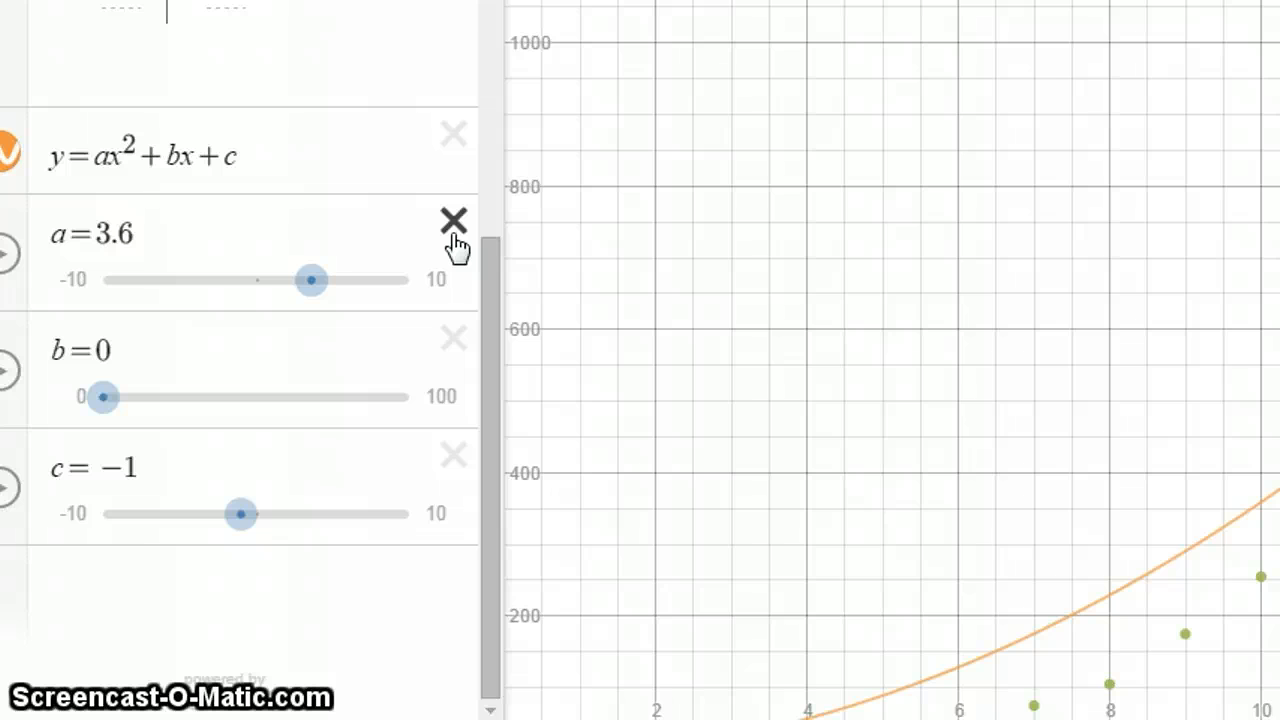
{"action": "left_click", "coordinate": [495, 277]}
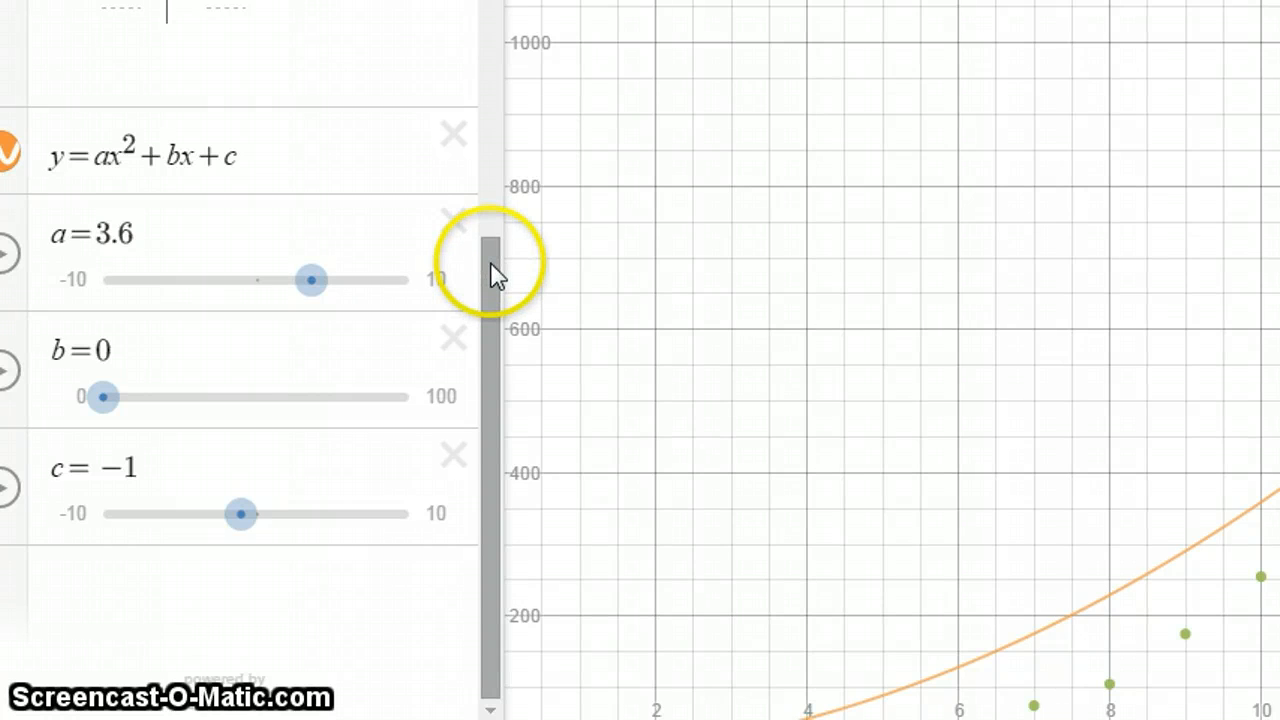
{"action": "left_click_drag", "start_coordinate": [497, 277], "coordinate": [494, 2]}
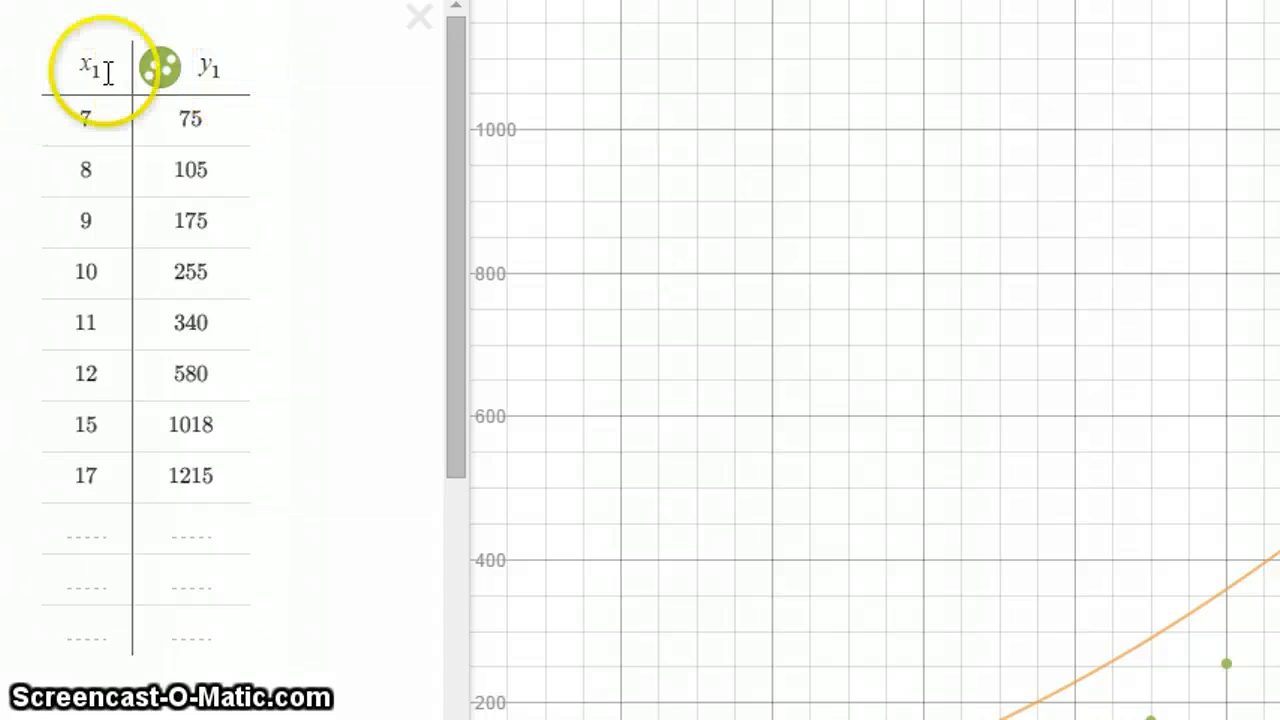
{"action": "left_click_drag", "start_coordinate": [459, 165], "coordinate": [430, 577]}
{"action": "left_click", "coordinate": [421, 545]}
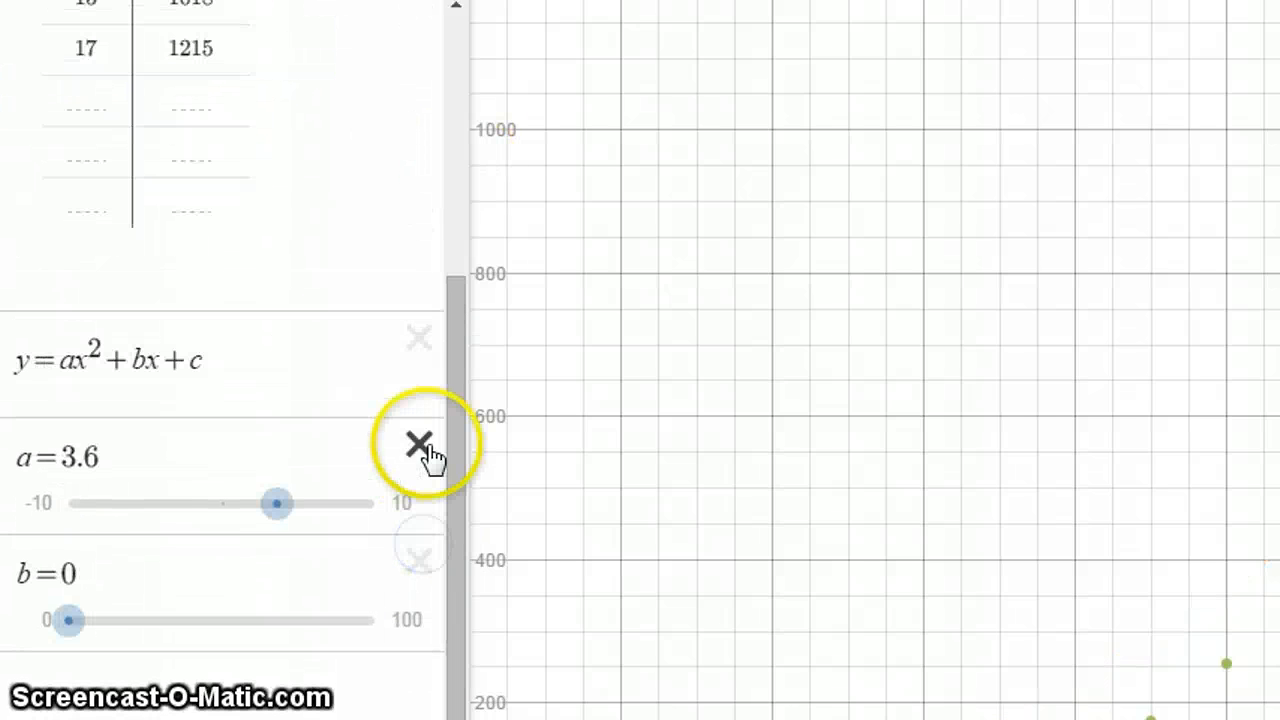
{"action": "left_click", "coordinate": [420, 580]}
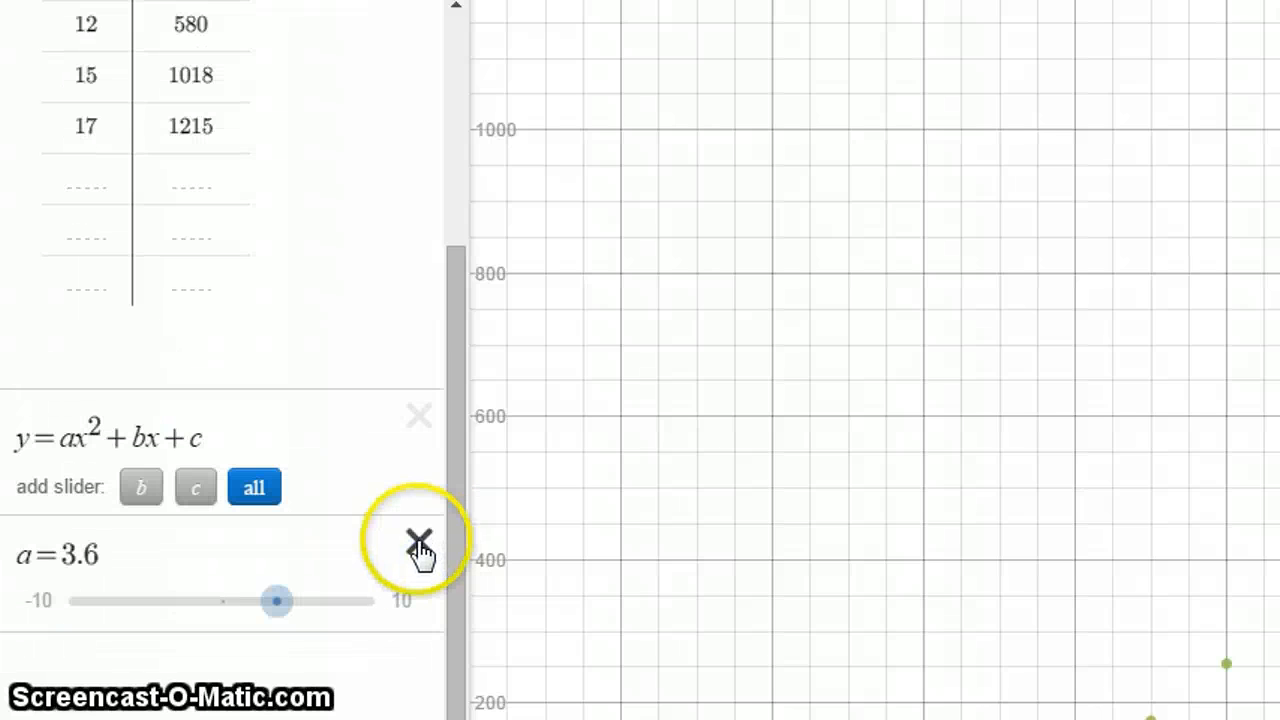
{"action": "left_click", "coordinate": [419, 545]}
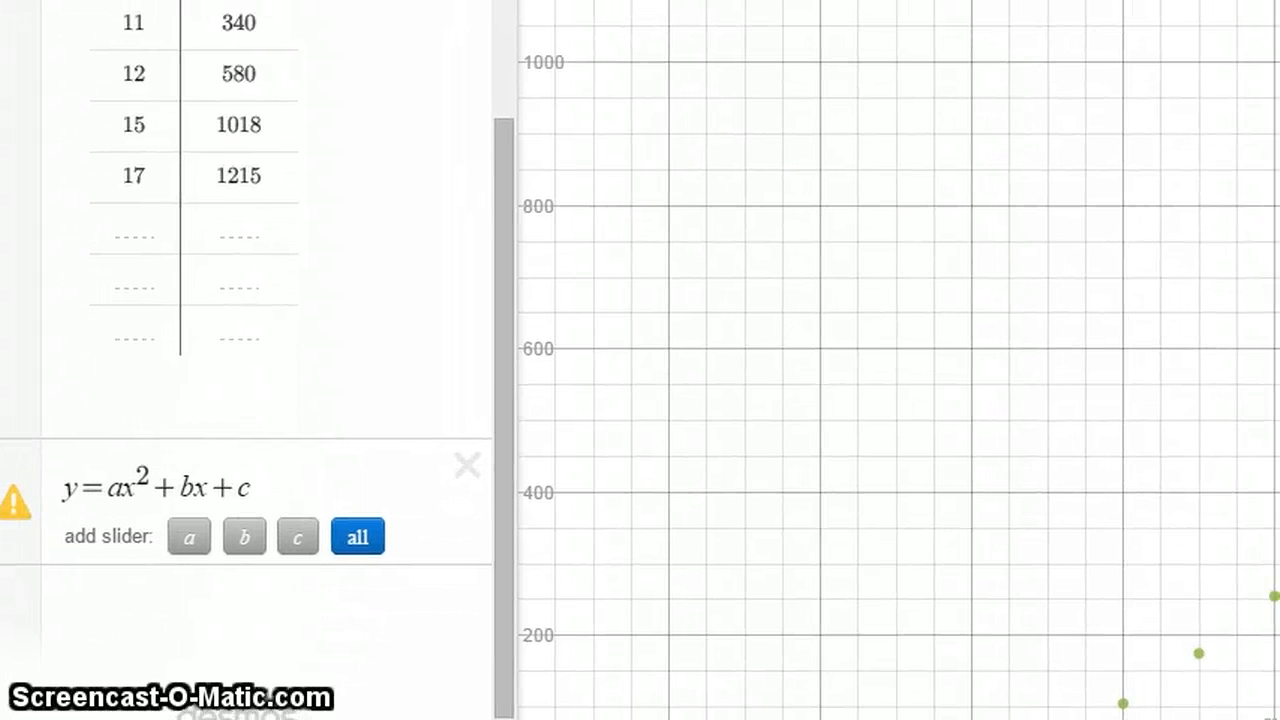
Replace the equals sign in the quadratic equation with the regression tilde (~).
{"action": "left_click_drag", "start_coordinate": [106, 486], "coordinate": [80, 487]}
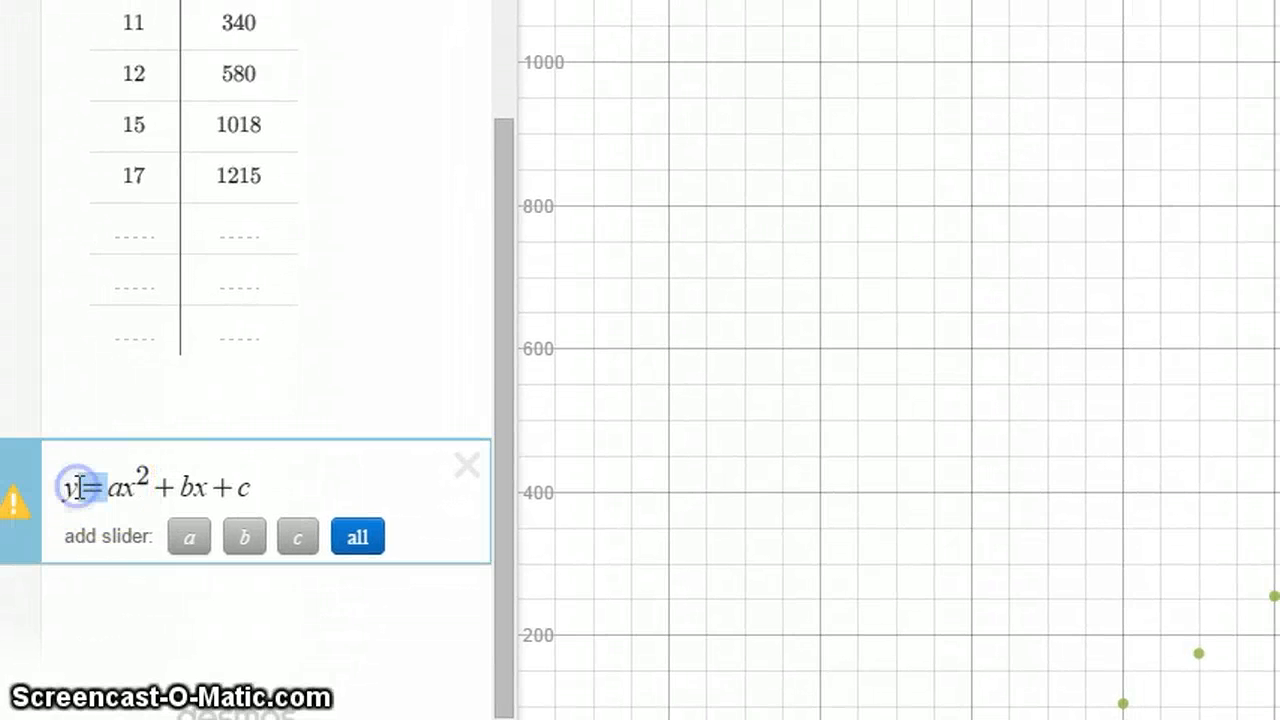
{"action": "key", "text": "BackSpace"}
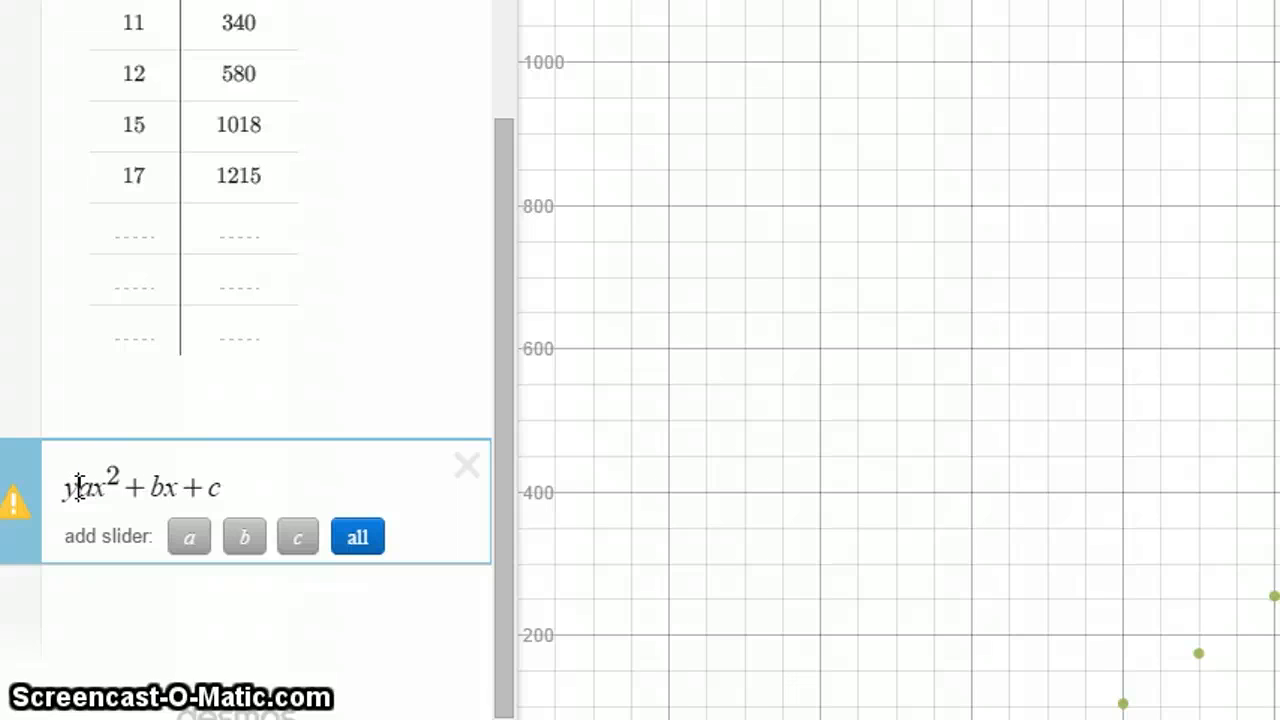
{"action": "type", "text": "`"}
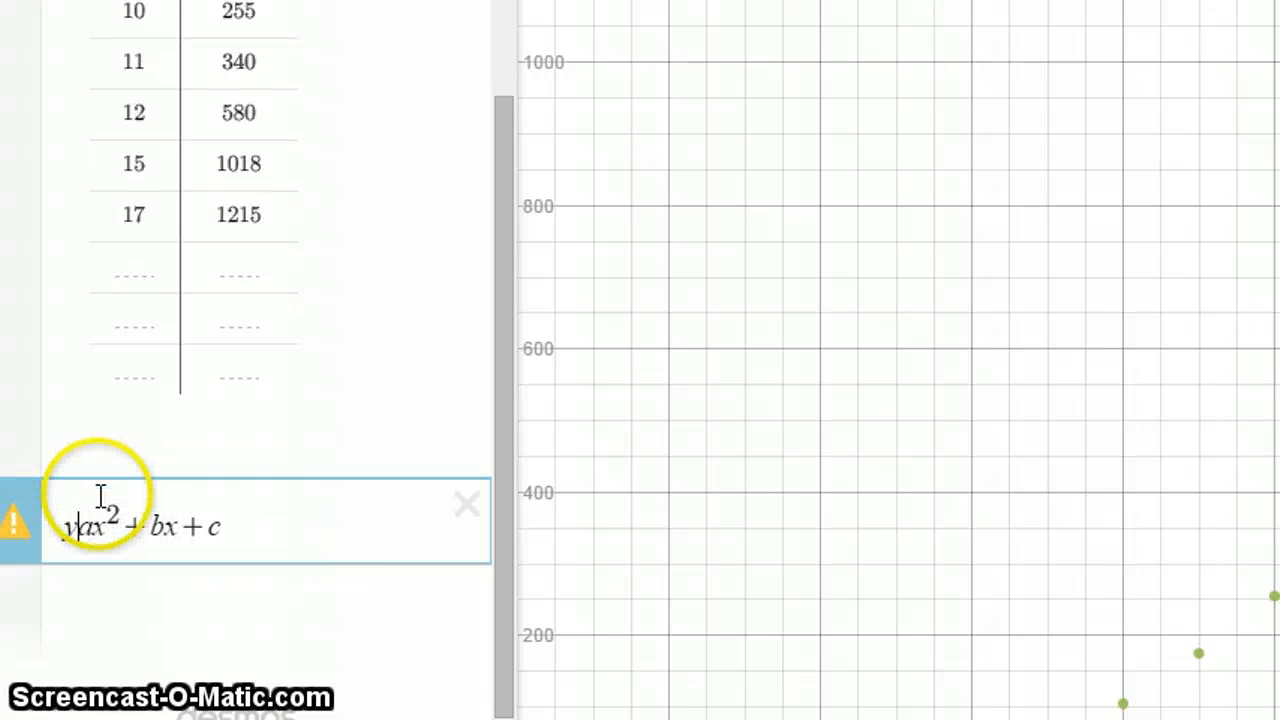
{"action": "type", "text": "~"}
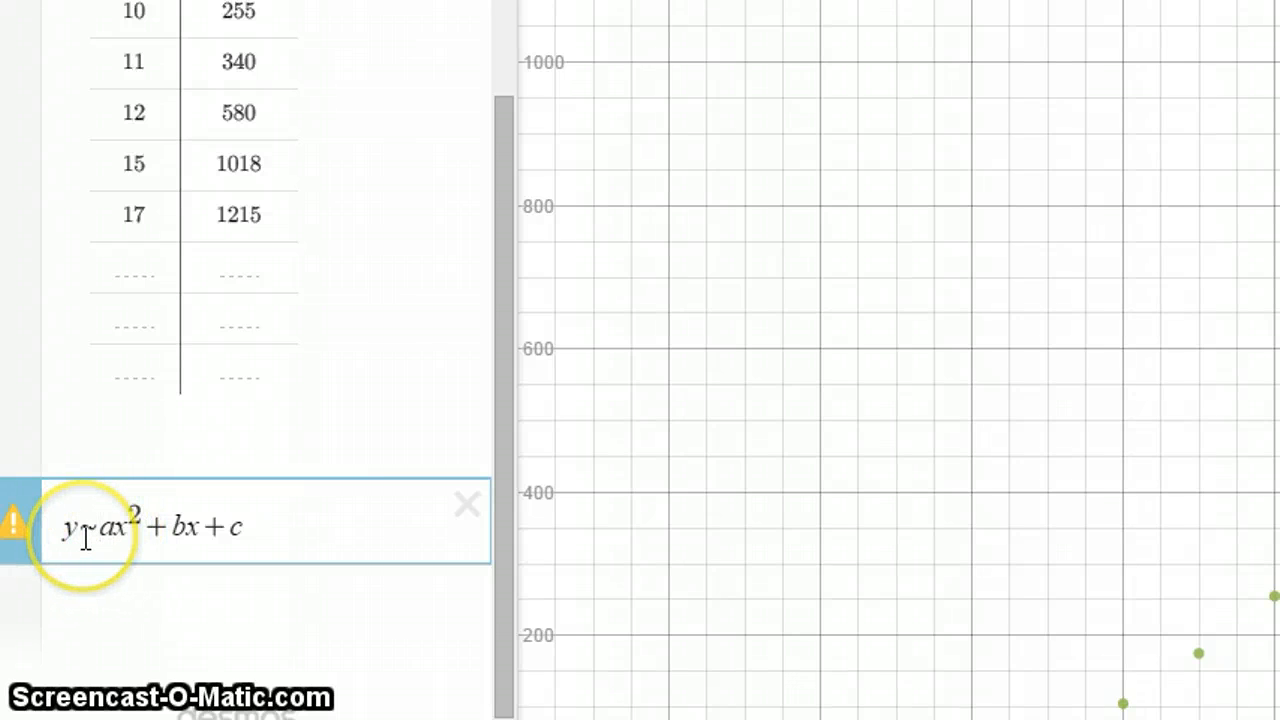
Add subscript 1 to y and both x variables so the regression reads y₁~ax₁²+bx₁+c.
{"action": "left_click", "coordinate": [70, 527]}
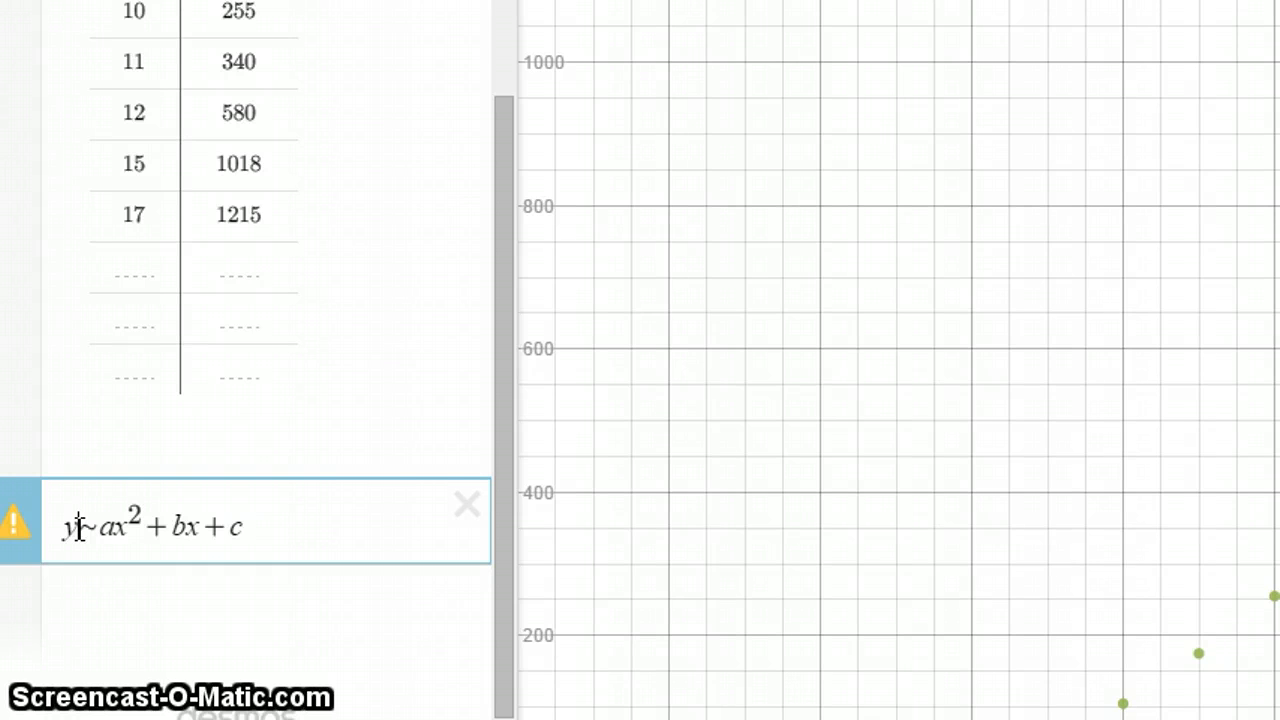
{"action": "type", "text": "1"}
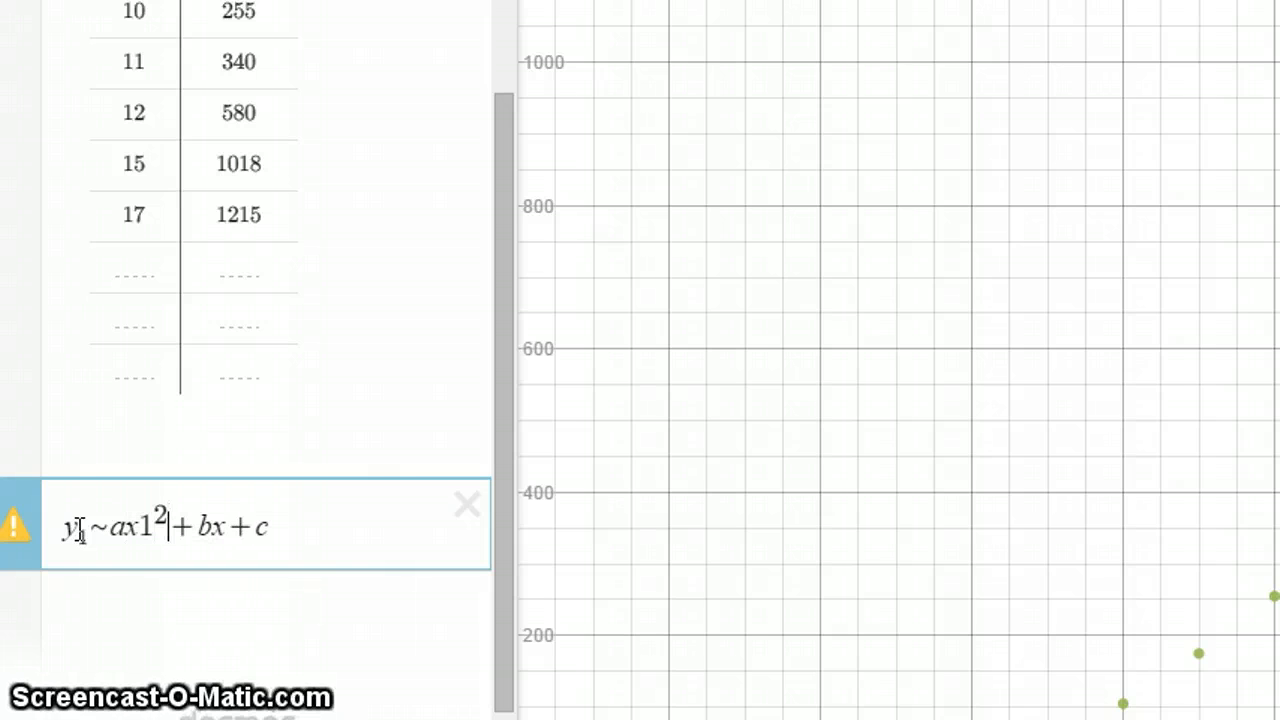
{"action": "key", "text": "BackSpace"}
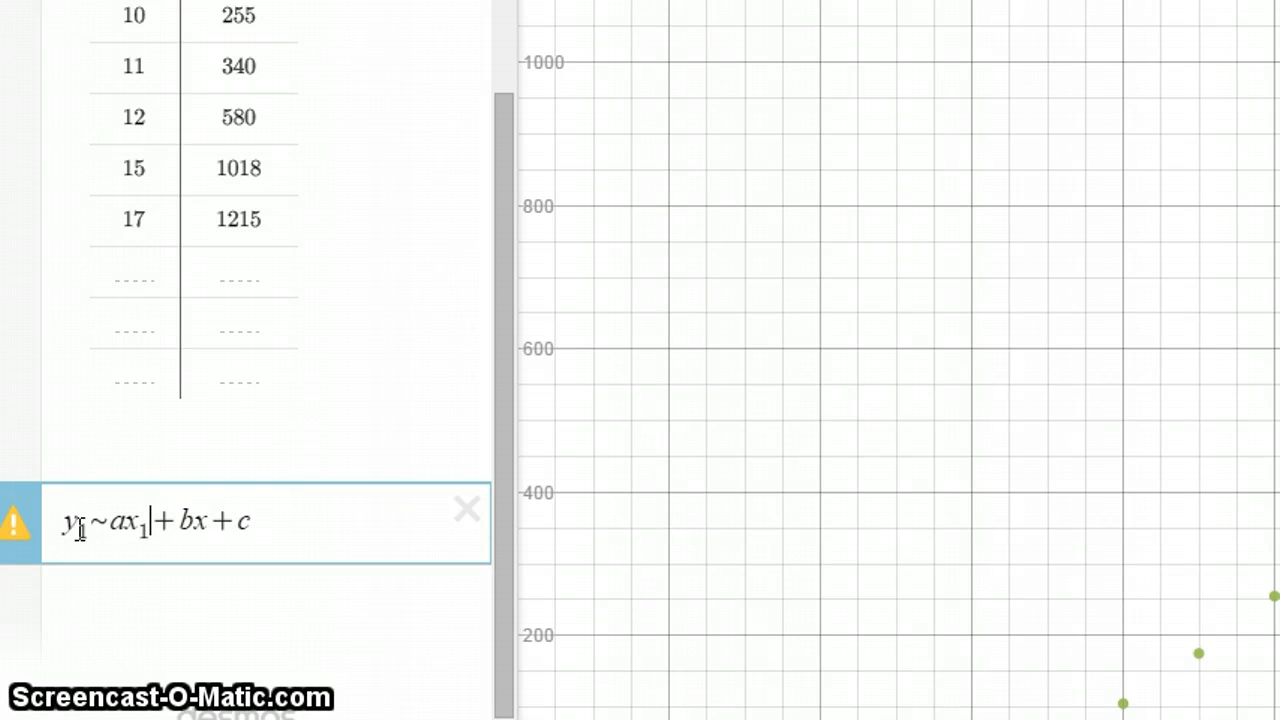
{"action": "type", "text": "^2"}
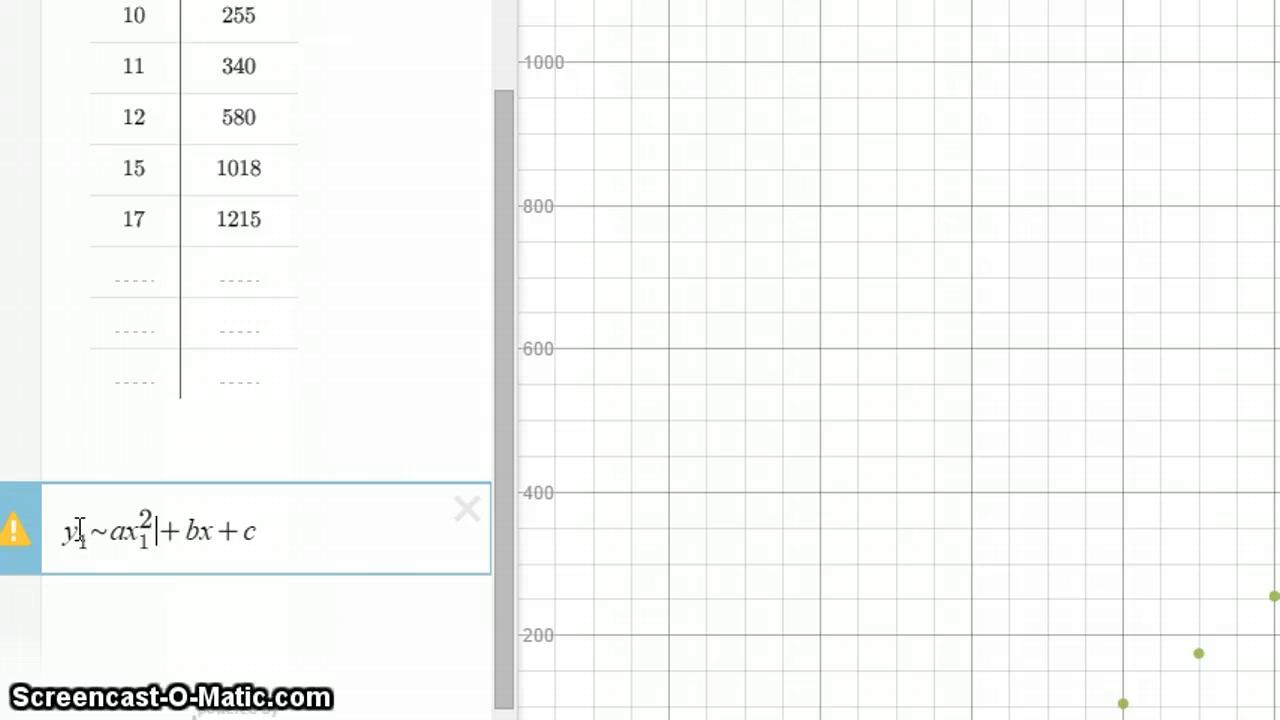
{"action": "key", "text": "Right"}
{"action": "type", "text": "1"}
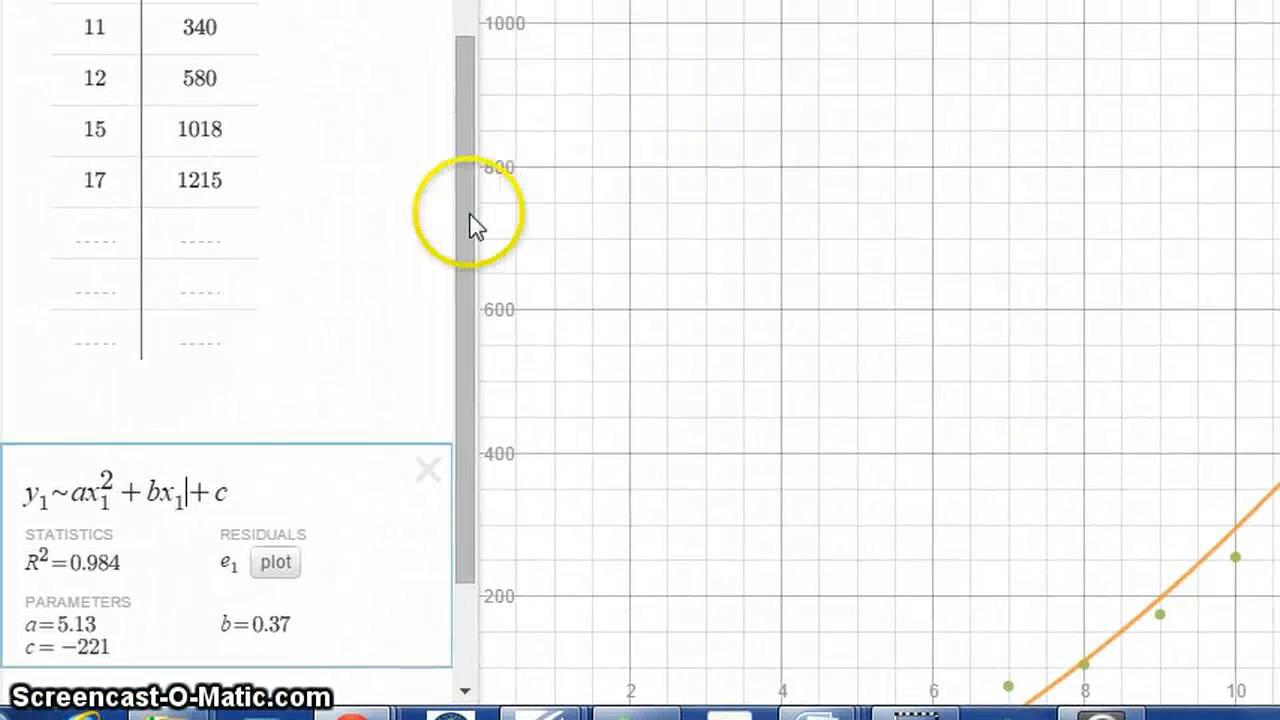
Examine the regression statistics and parameters, and switch to the Quarter Two Final Review document in Word to check the question's parts.
{"action": "left_click_drag", "start_coordinate": [464, 228], "coordinate": [460, 313]}
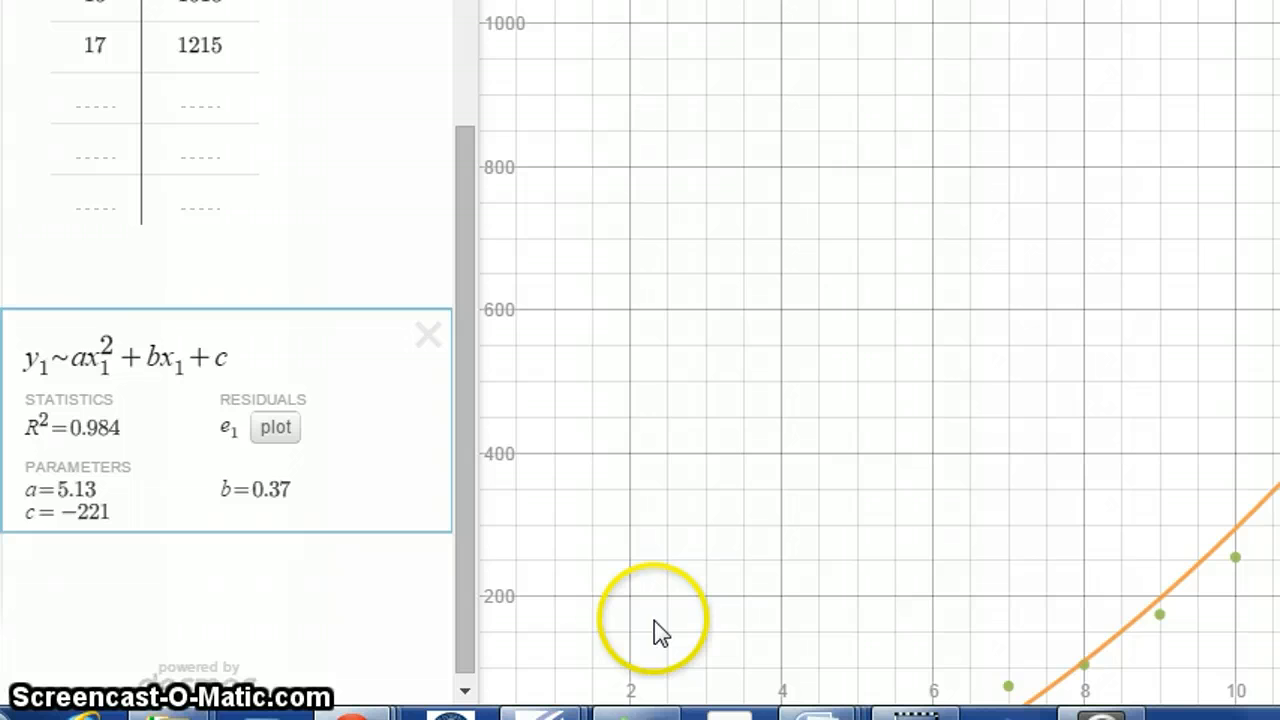
{"action": "mouse_move", "coordinate": [562, 713]}
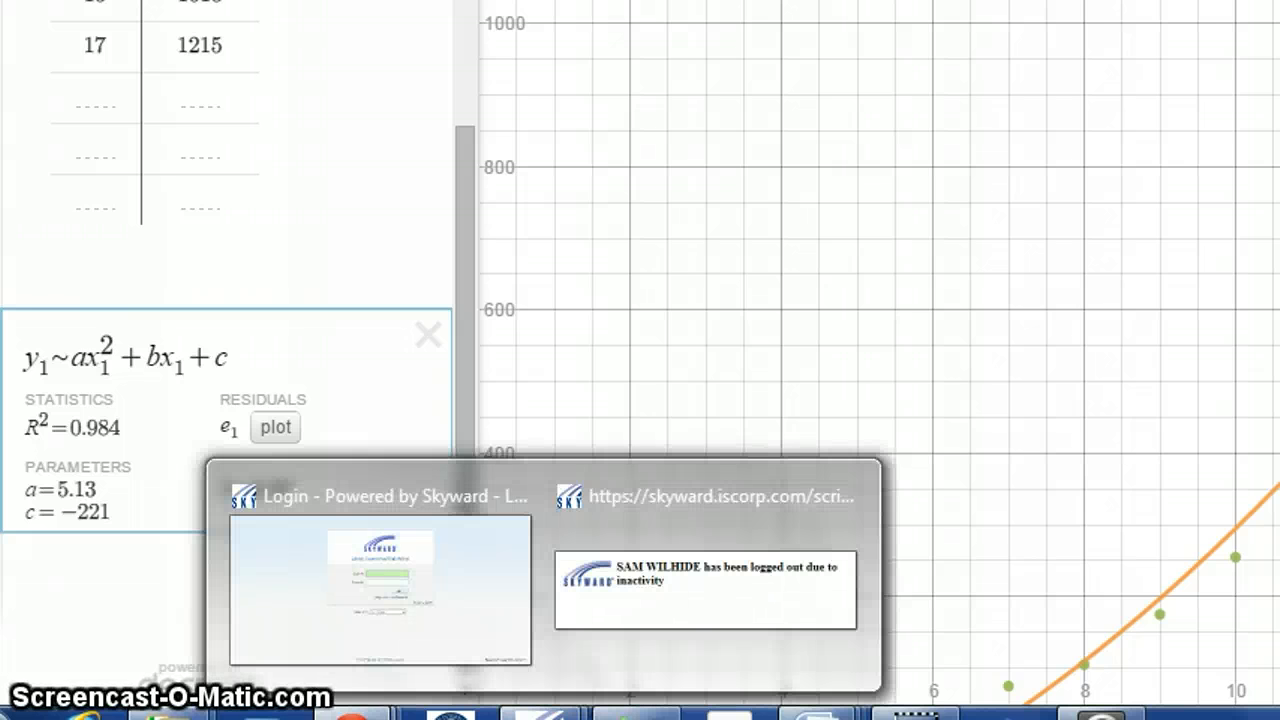
{"action": "mouse_move", "coordinate": [818, 714]}
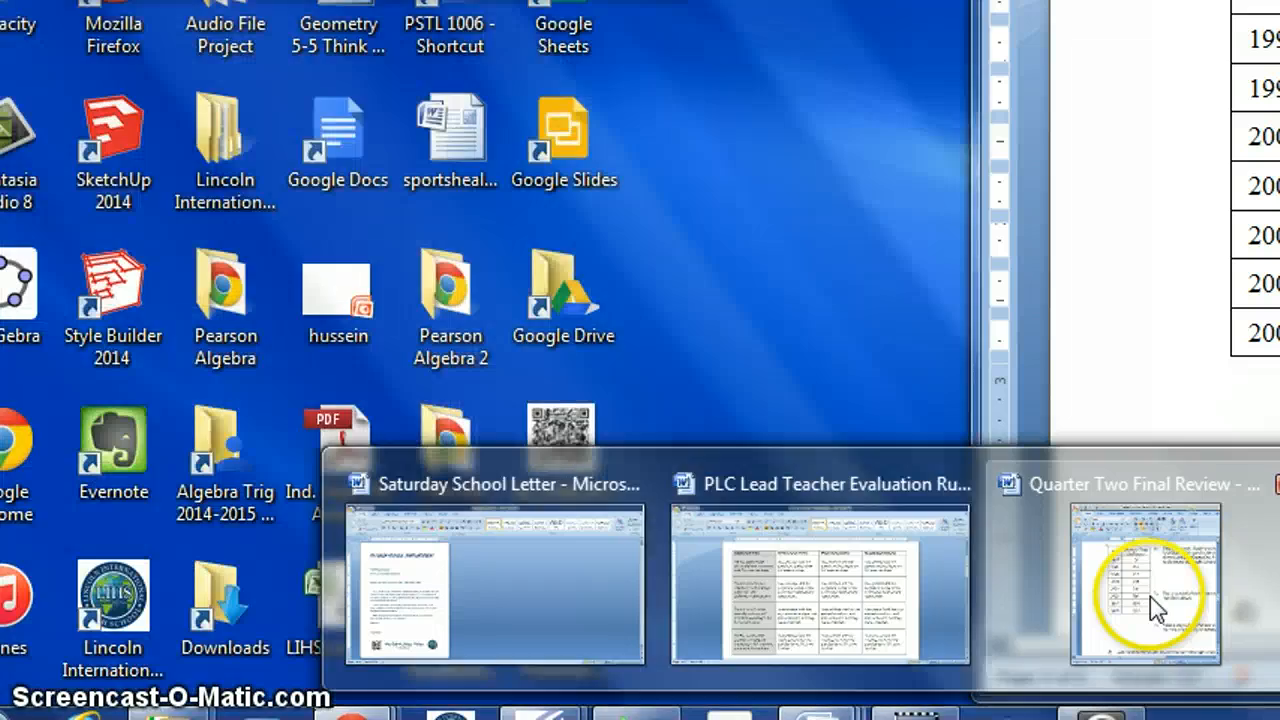
{"action": "left_click", "coordinate": [1150, 596]}
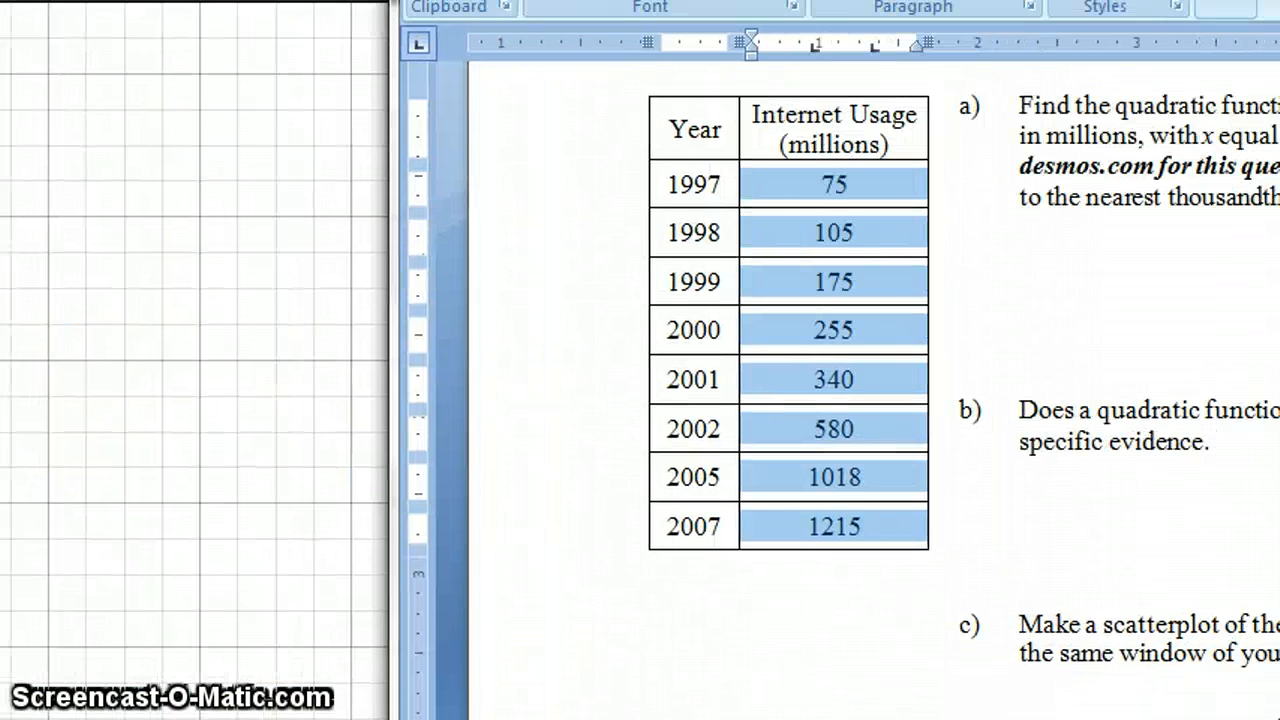
{"action": "scroll", "coordinate": [840, 390], "scroll_direction": "right", "scroll_amount": 4}
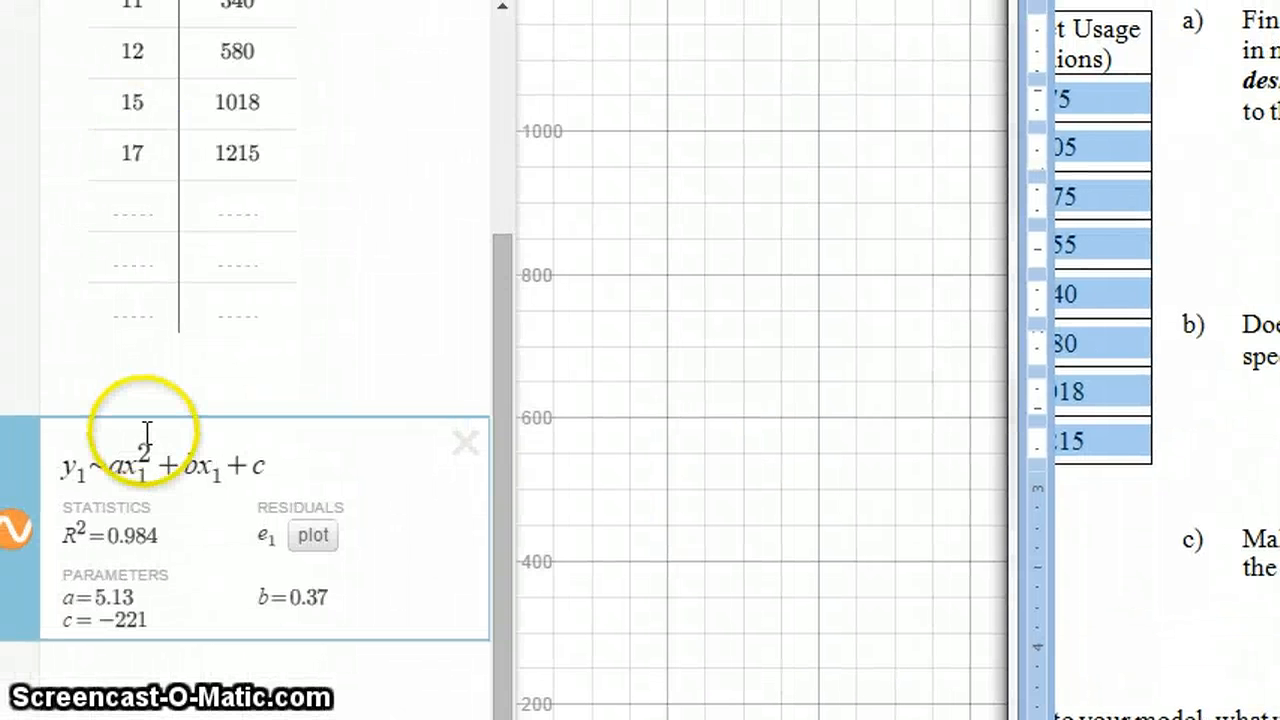
Replace the quadratic expression with mx₁+b to fit a linear regression, and examine its line against the data points and its parameters.
{"action": "left_click", "coordinate": [497, 442]}
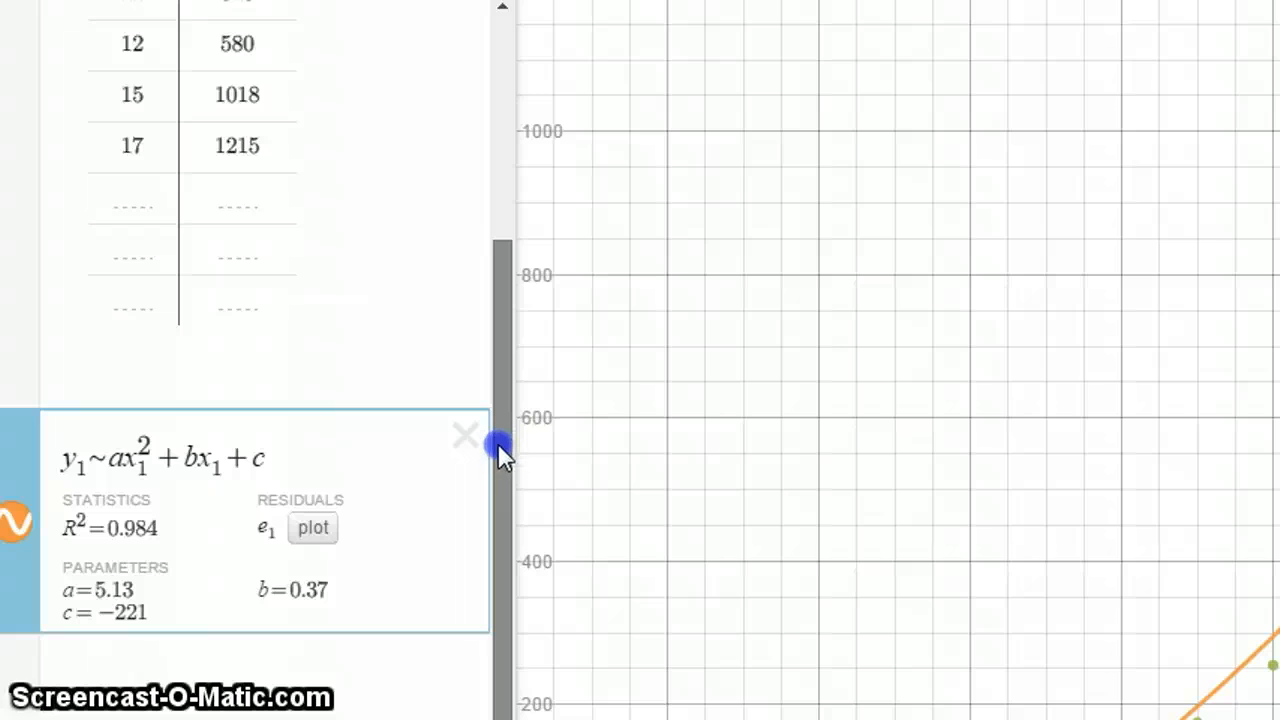
{"action": "left_click_drag", "start_coordinate": [498, 451], "coordinate": [498, 439]}
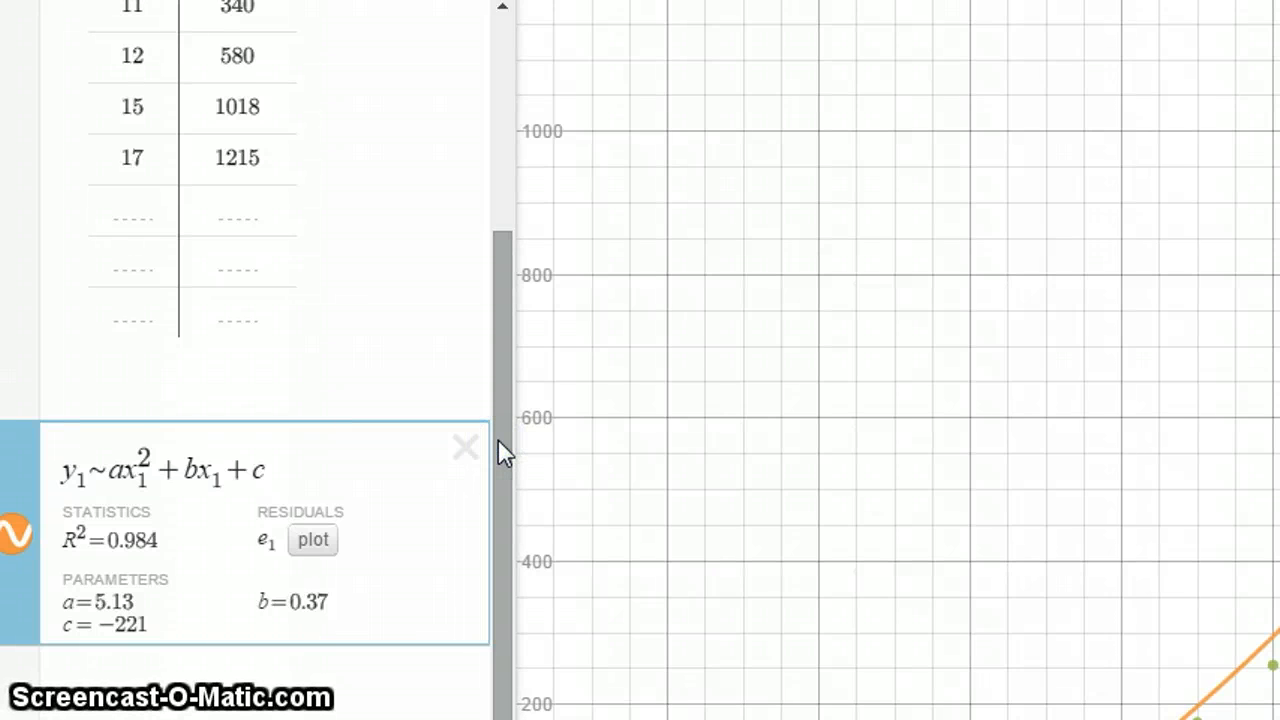
{"action": "left_click_drag", "start_coordinate": [284, 470], "coordinate": [118, 480]}
{"action": "key", "text": "BackSpace"}
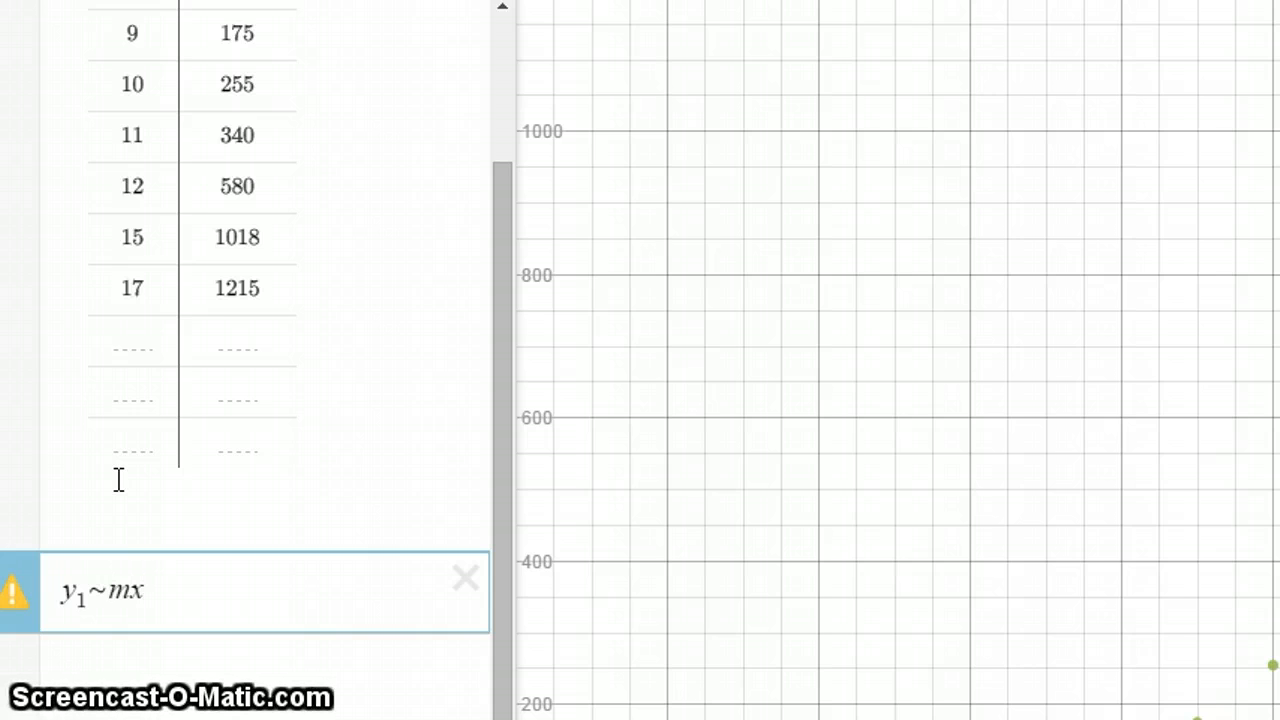
{"action": "type", "text": "mx1"}
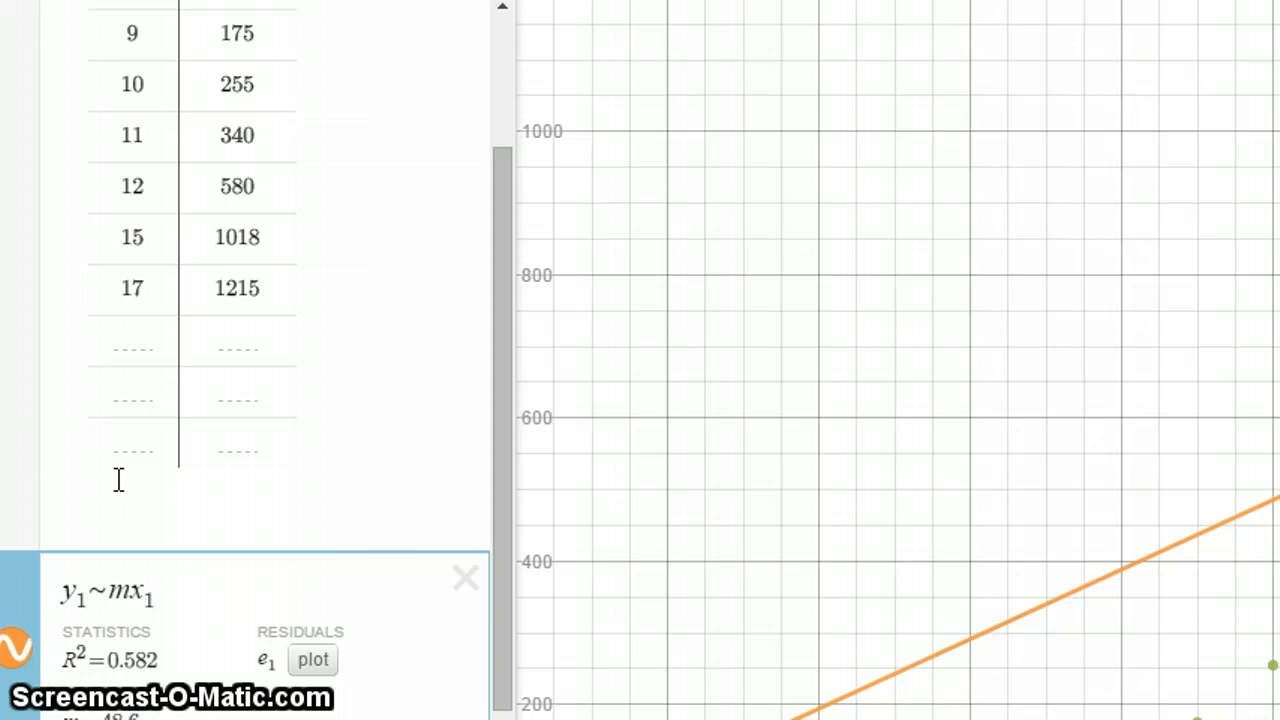
{"action": "type", "text": "+b"}
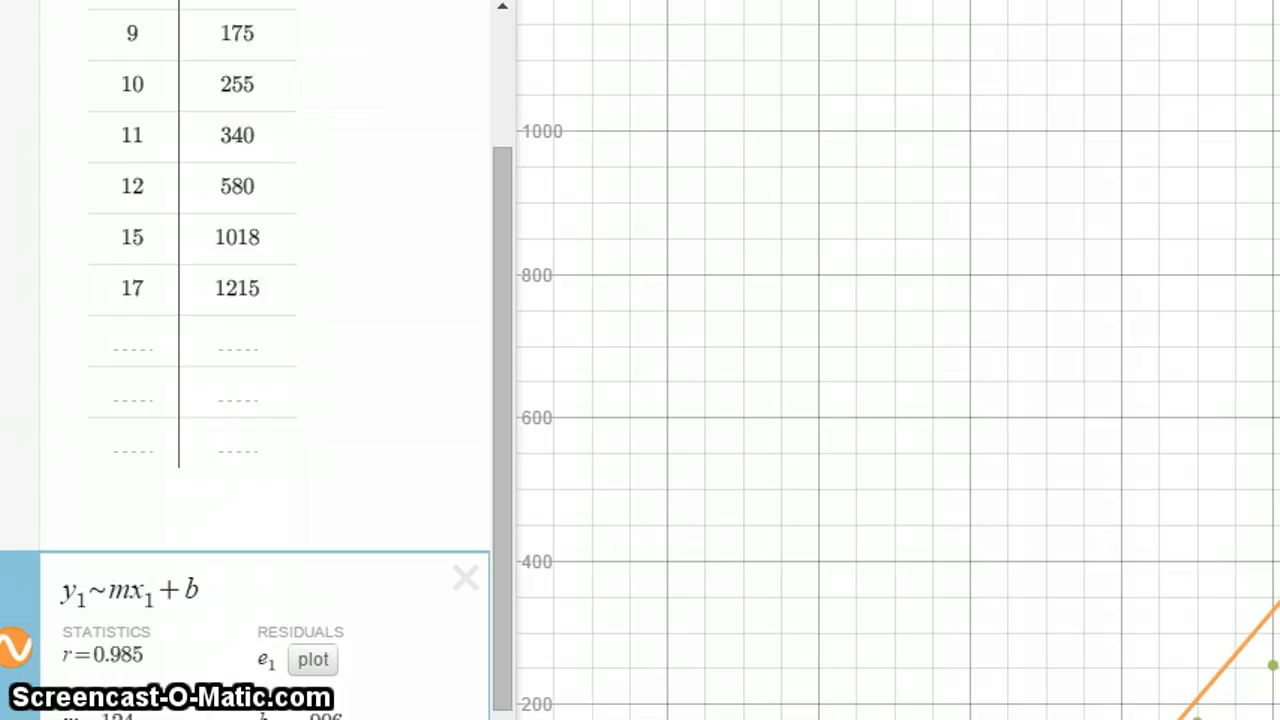
{"action": "left_click_drag", "start_coordinate": [728, 17], "coordinate": [623, 0]}
{"action": "left_click_drag", "start_coordinate": [1279, 201], "coordinate": [1279, 66]}
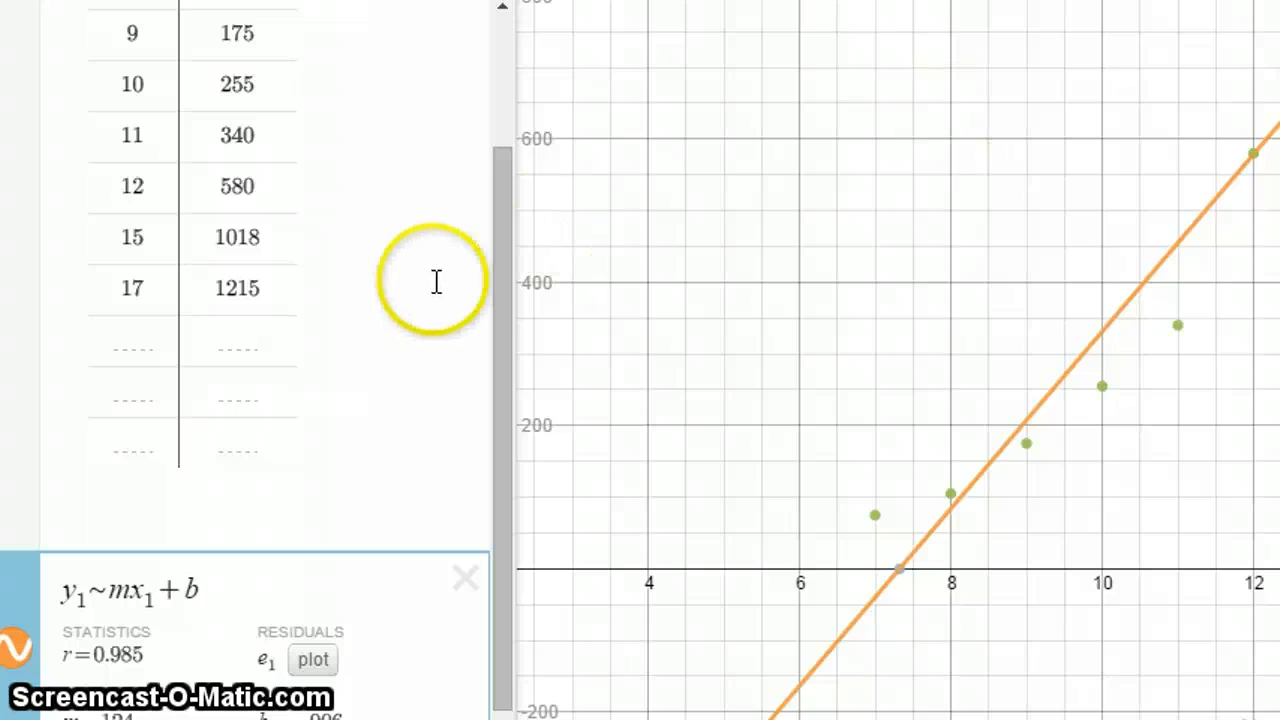
{"action": "left_click_drag", "start_coordinate": [509, 277], "coordinate": [509, 368]}
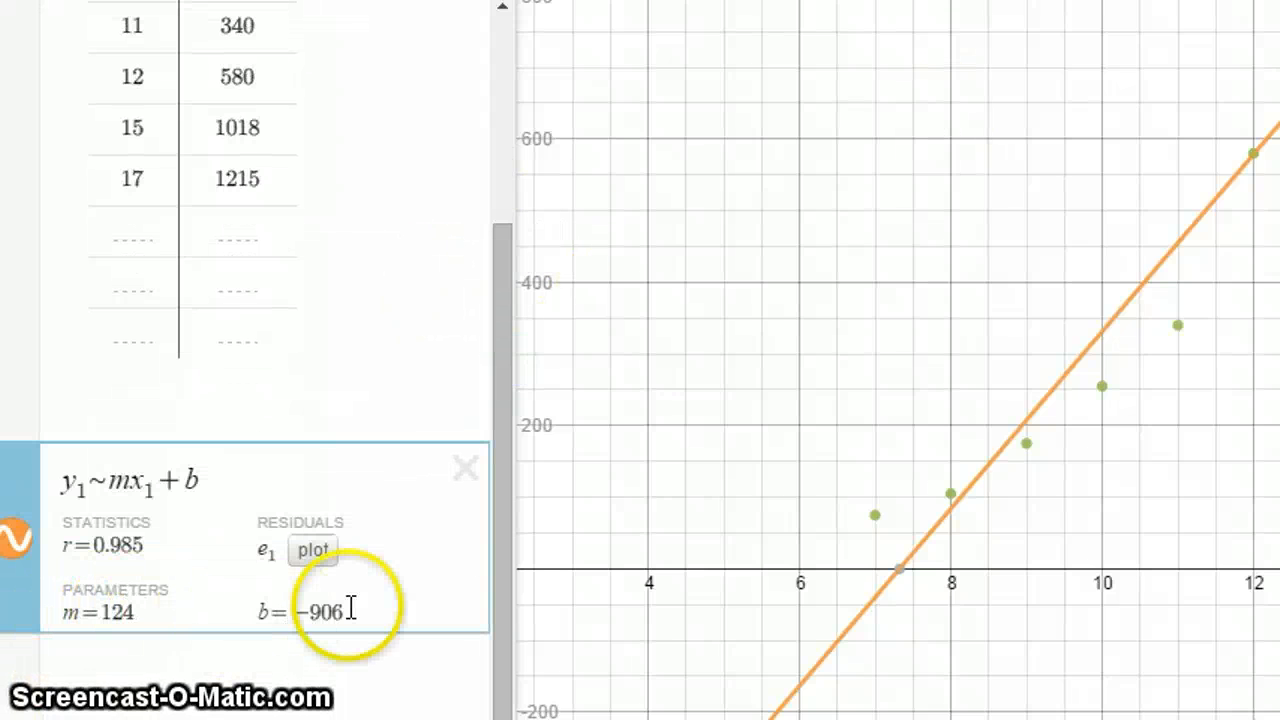
Replace the linear expression with ax₁^b to fit a power regression, and examine its statistics and parameters.
{"action": "left_click_drag", "start_coordinate": [223, 474], "coordinate": [116, 490]}
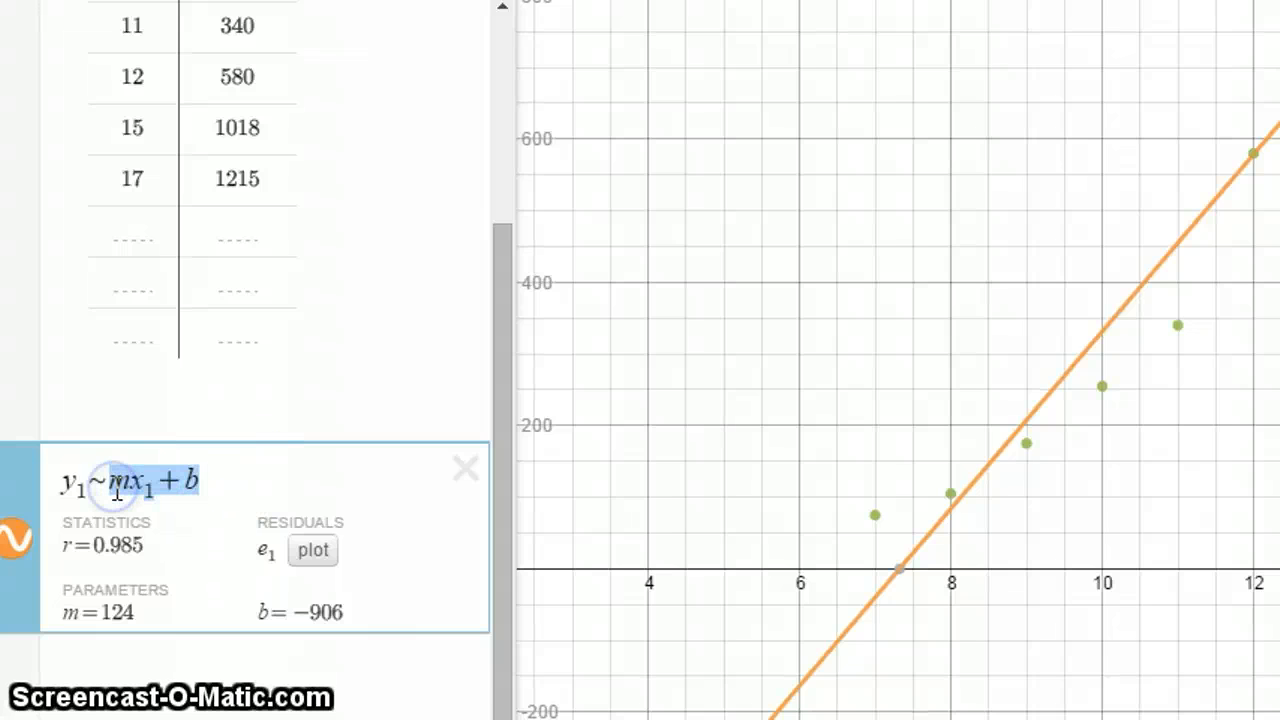
{"action": "type", "text": "a"}
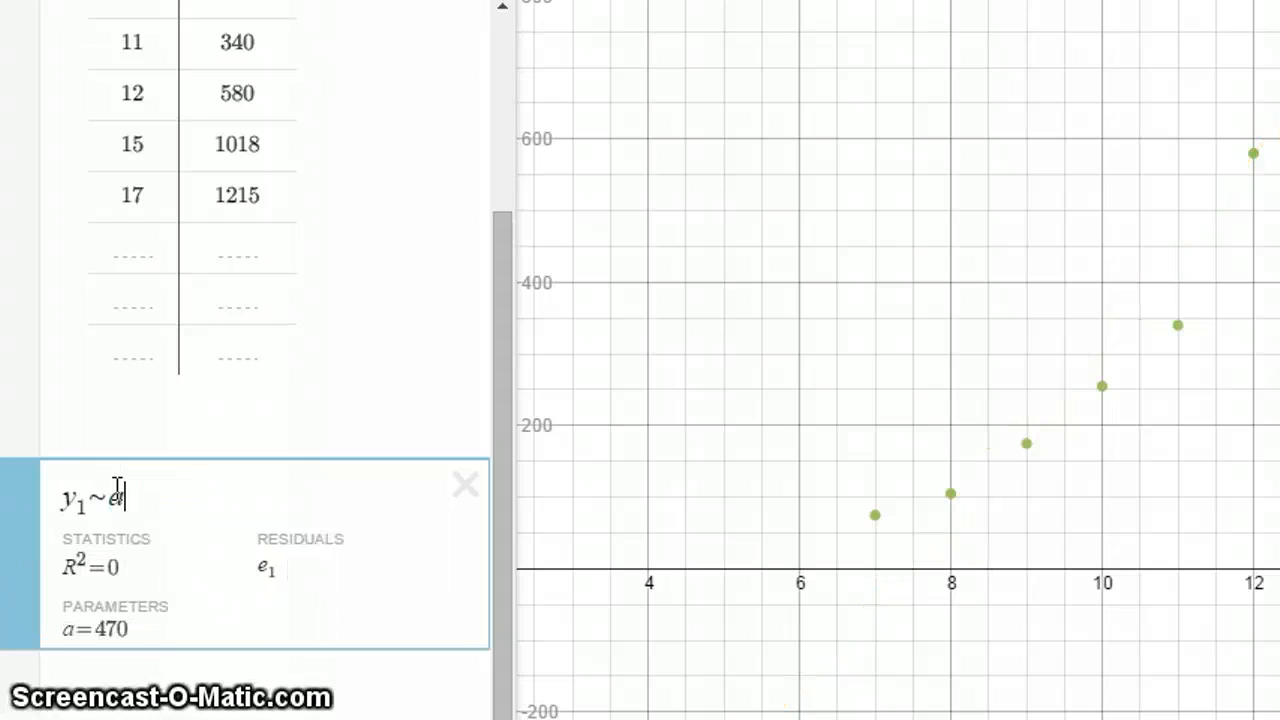
{"action": "type", "text": "x"}
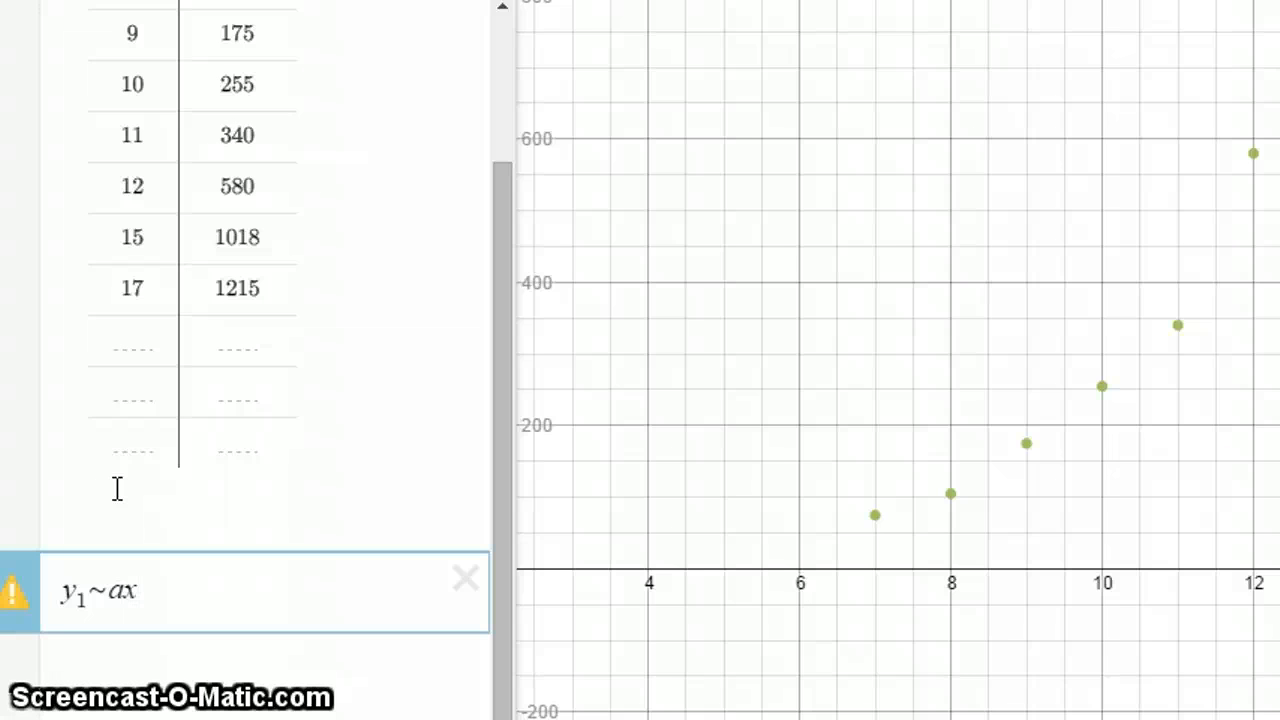
{"action": "type", "text": "1^b"}
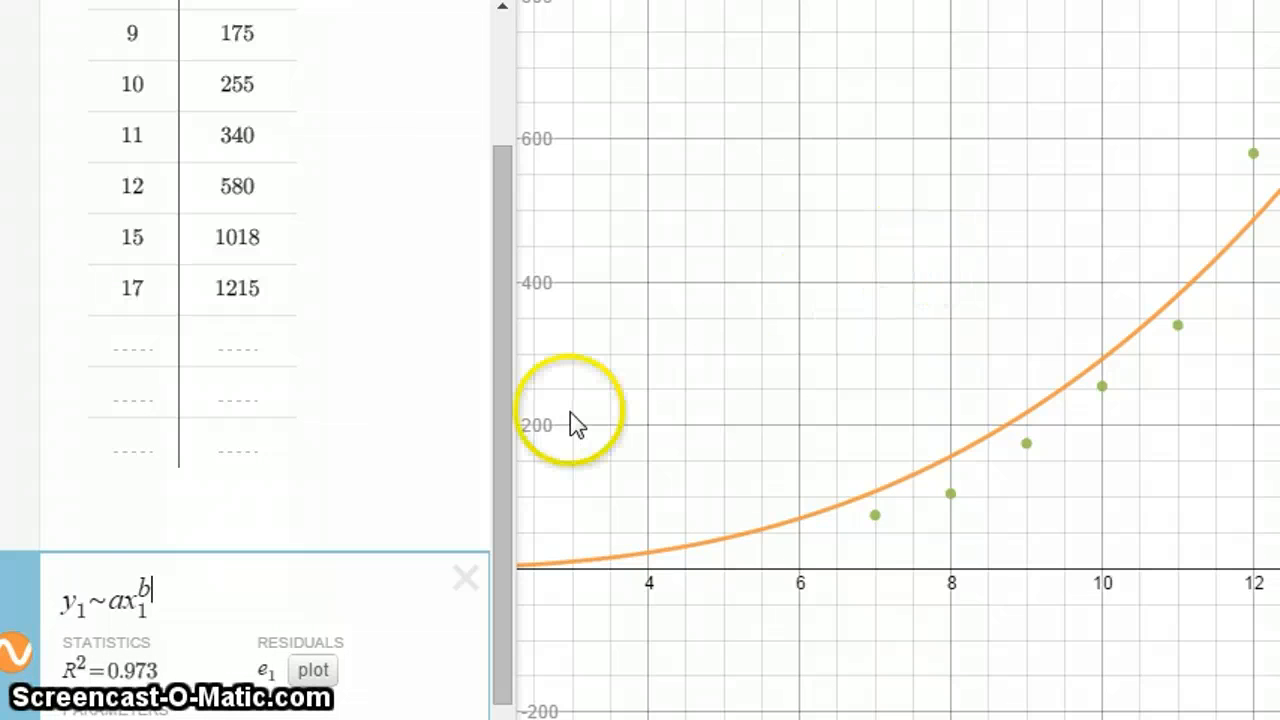
{"action": "left_click_drag", "start_coordinate": [505, 398], "coordinate": [493, 508]}
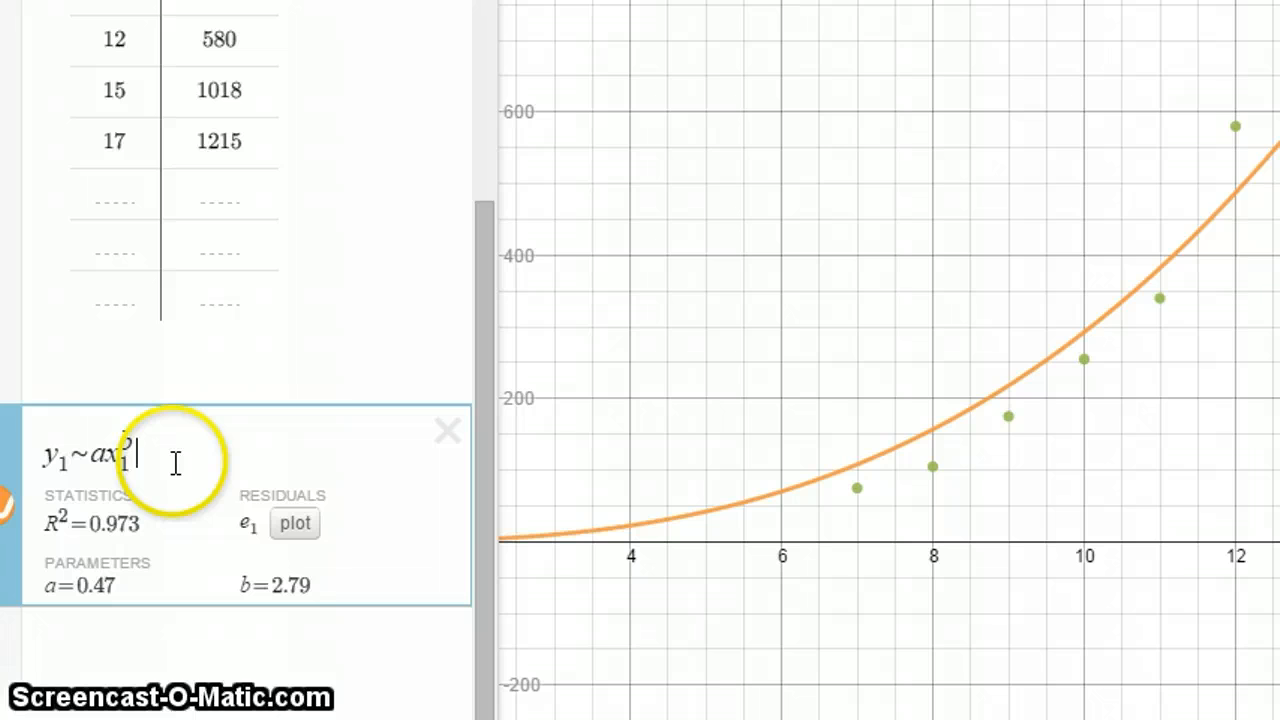
Replace the power expression with ax₁²+bx₁+c so the regression reads y₁~ax₁²+bx₁+c.
{"action": "key", "text": "BackSpace"}
{"action": "type", "text": "b"}
{"action": "key", "text": "shift+Left"}
{"action": "key", "text": "shift+Left"}
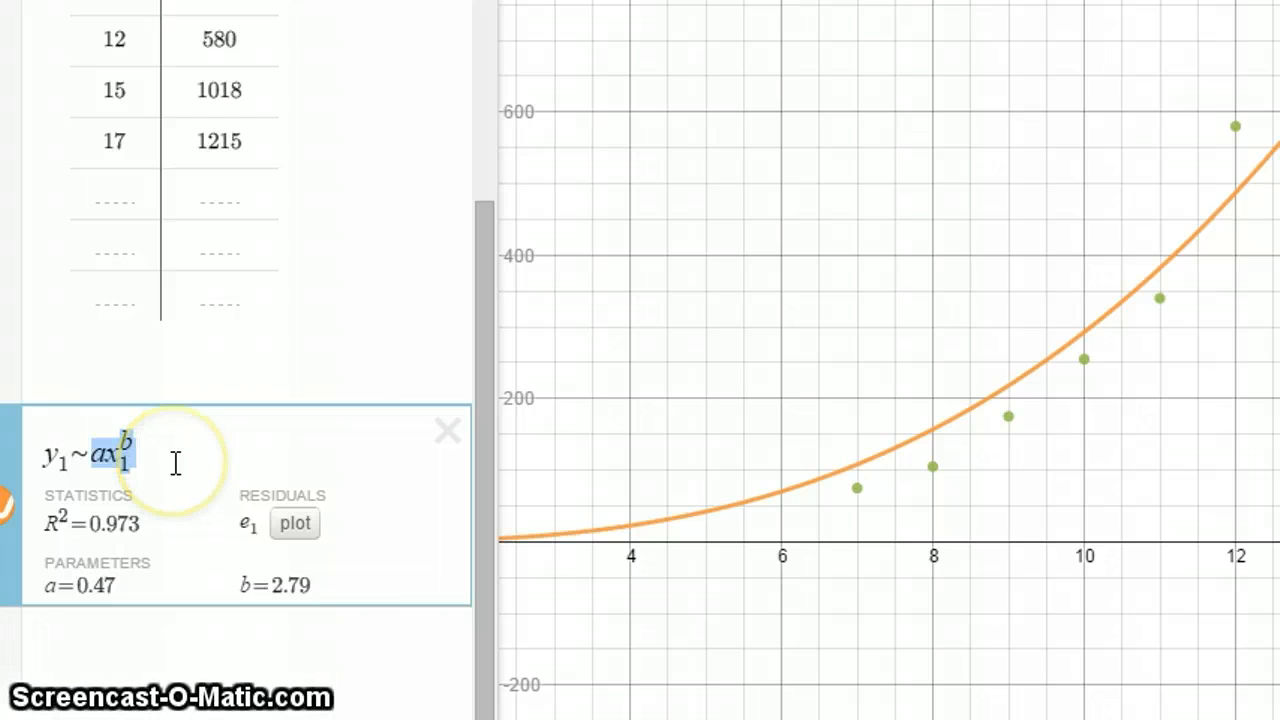
{"action": "type", "text": "ax1"}
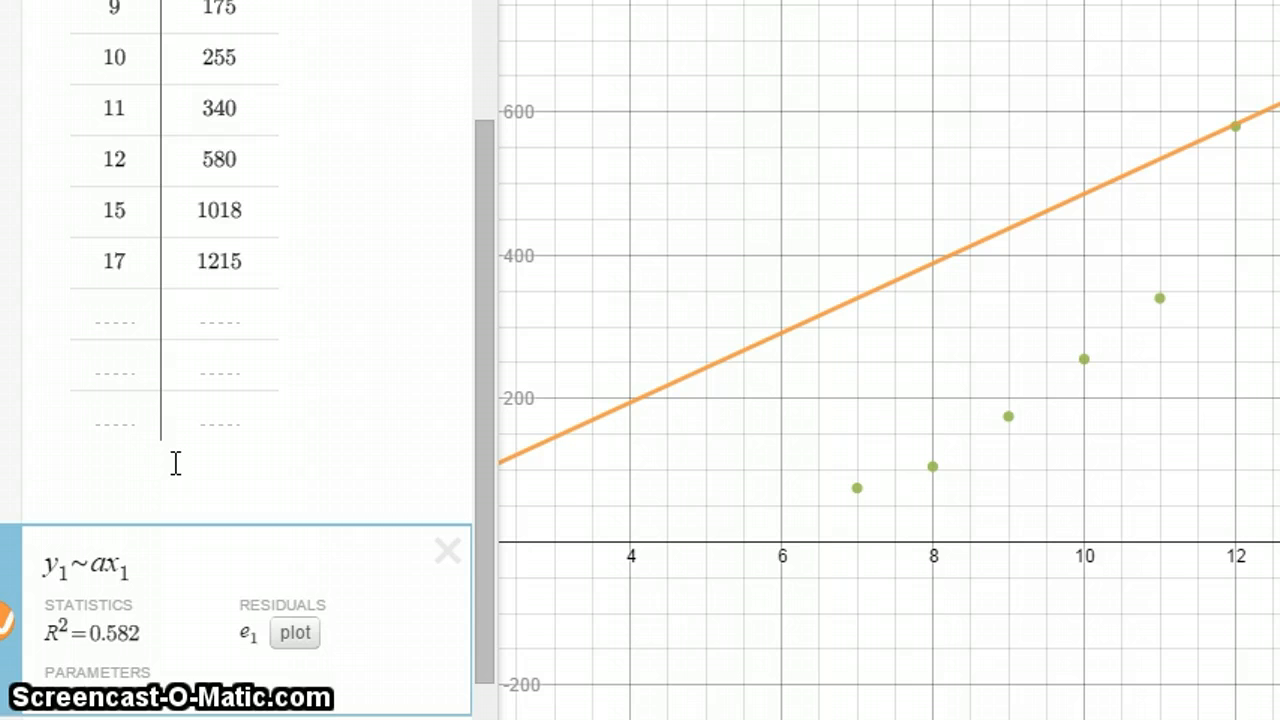
{"action": "type", "text": "+^"}
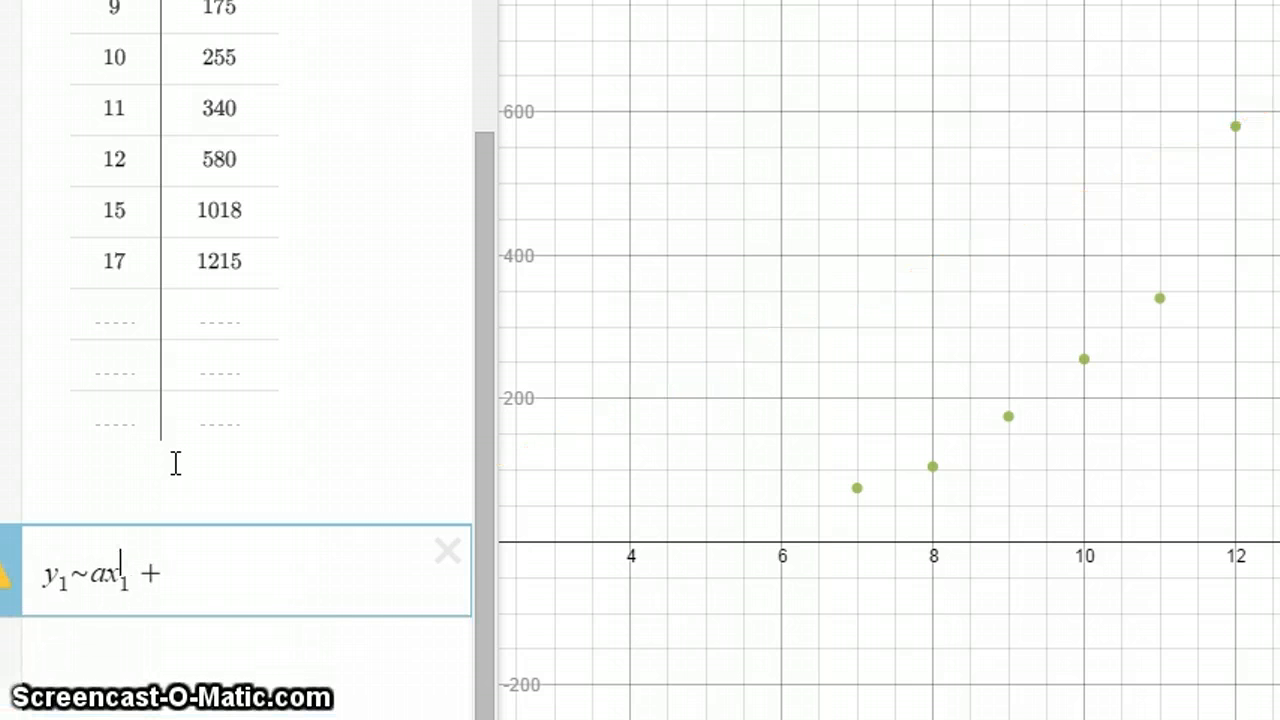
{"action": "type", "text": "2"}
{"action": "key", "text": "Right"}
{"action": "key", "text": "Right"}
{"action": "type", "text": "bx"}
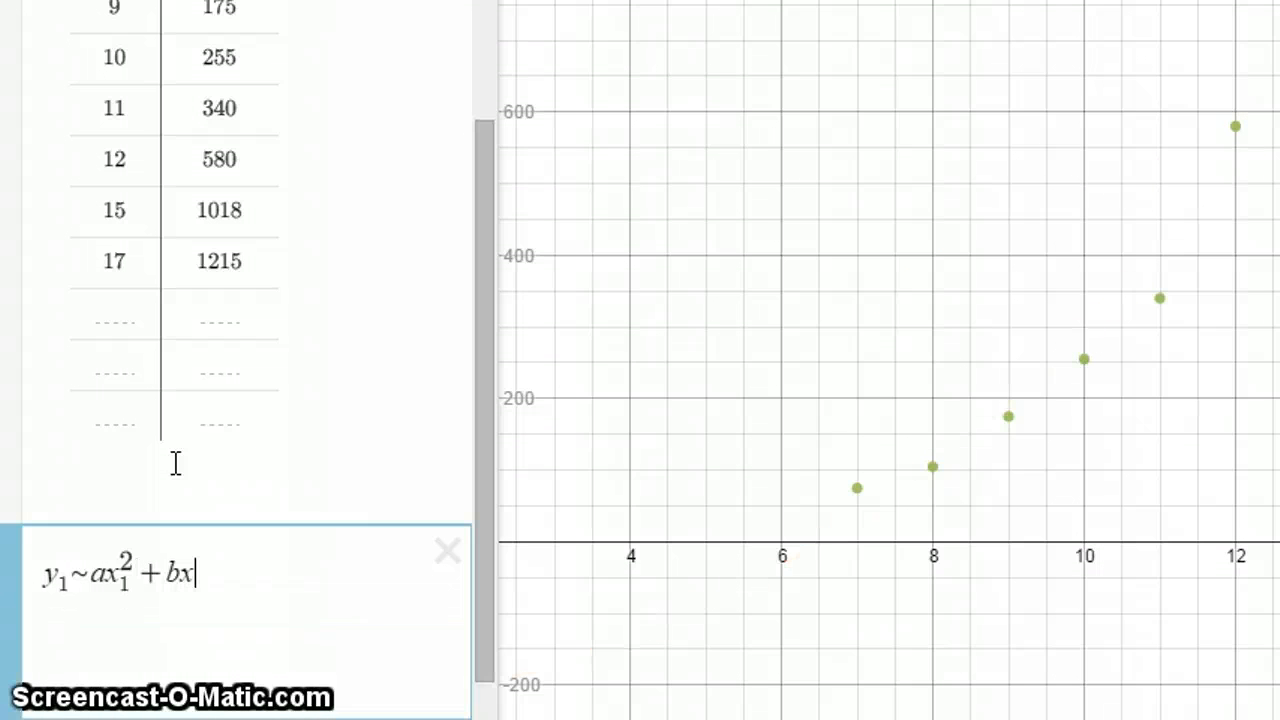
{"action": "type", "text": "_1+c"}
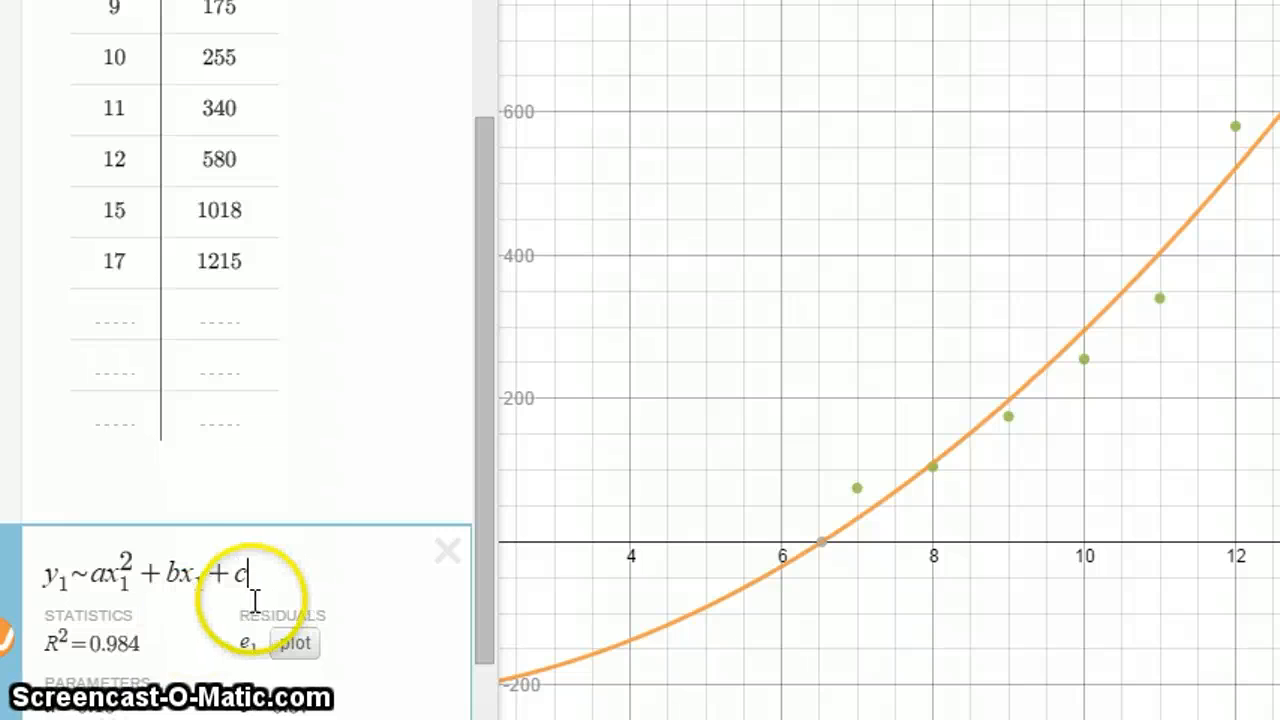
Change the regression from the quadratic model back to the power model y₁~ax₁^b.
{"action": "left_click_drag", "start_coordinate": [263, 571], "coordinate": [100, 570]}
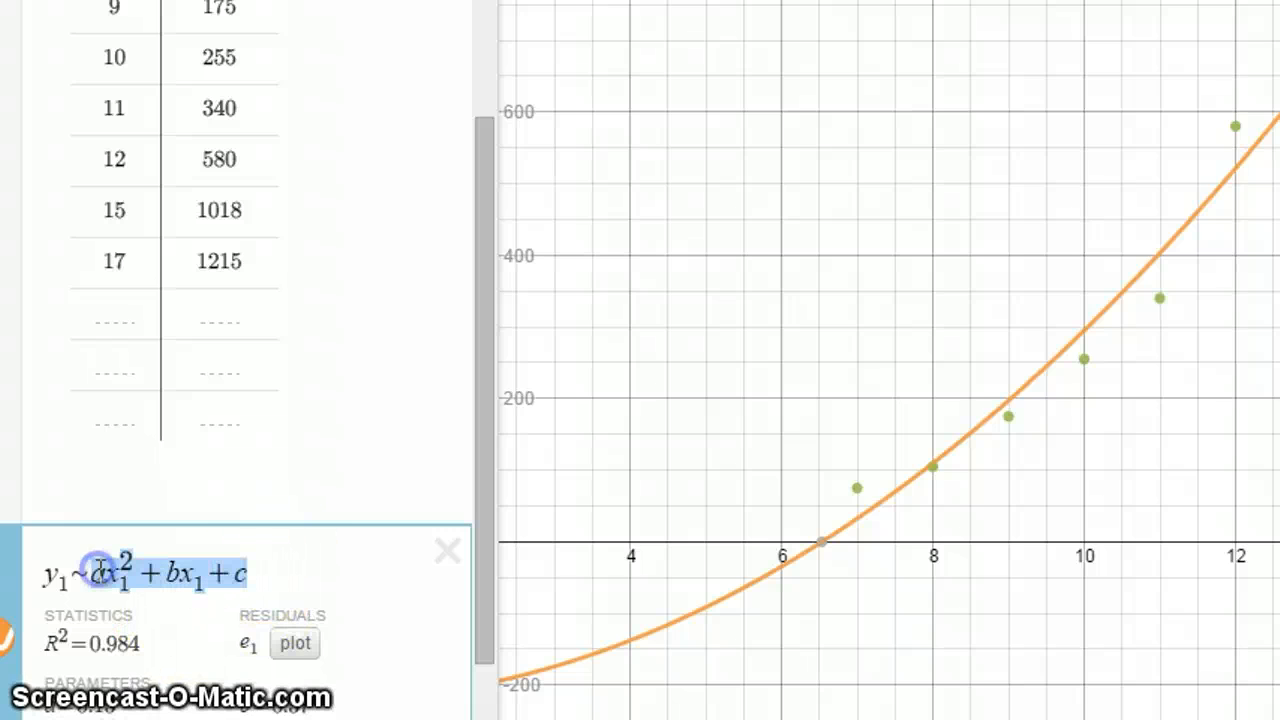
{"action": "type", "text": "ax_1"}
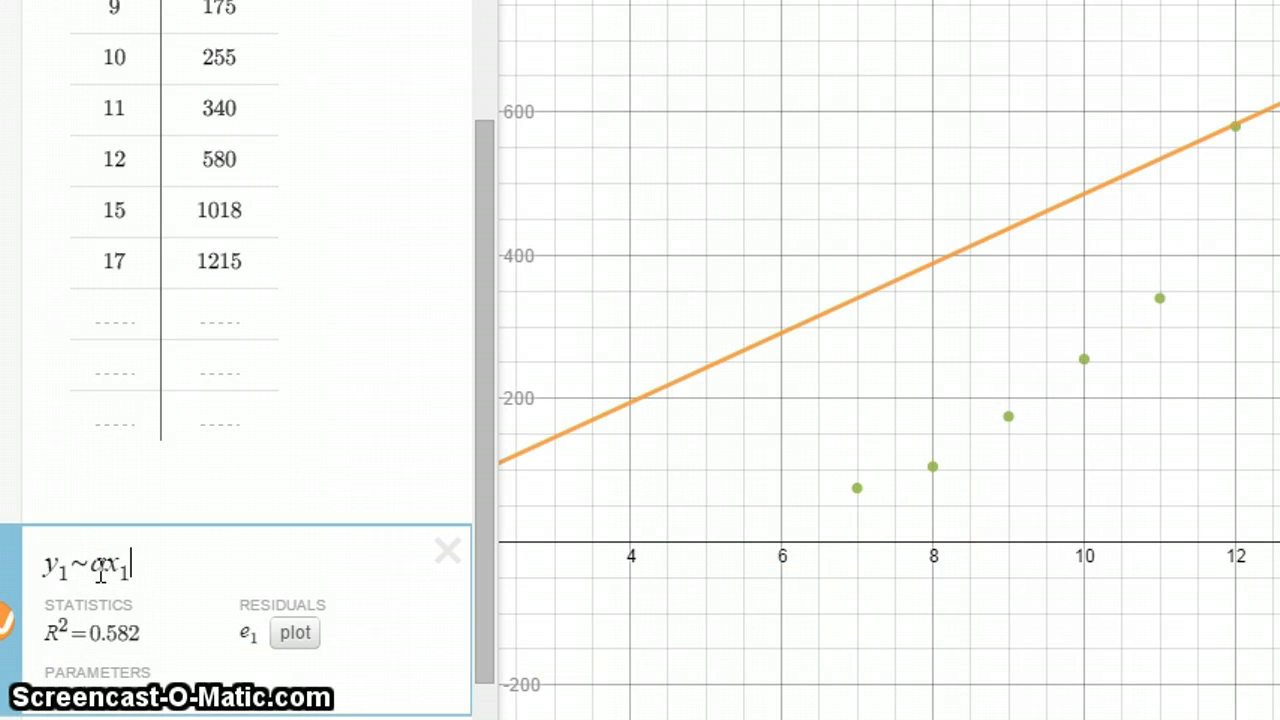
{"action": "type", "text": "^b"}
{"action": "left_click", "coordinate": [100, 575]}
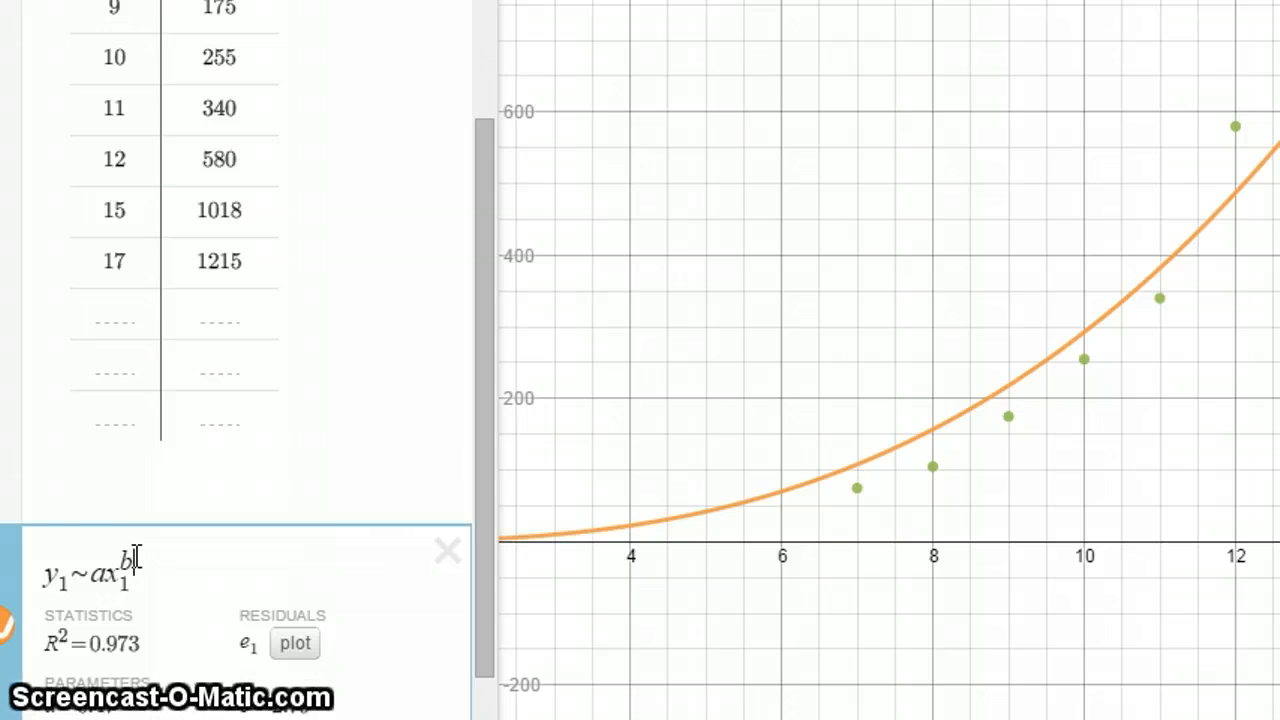
{"action": "left_click", "coordinate": [278, 556]}
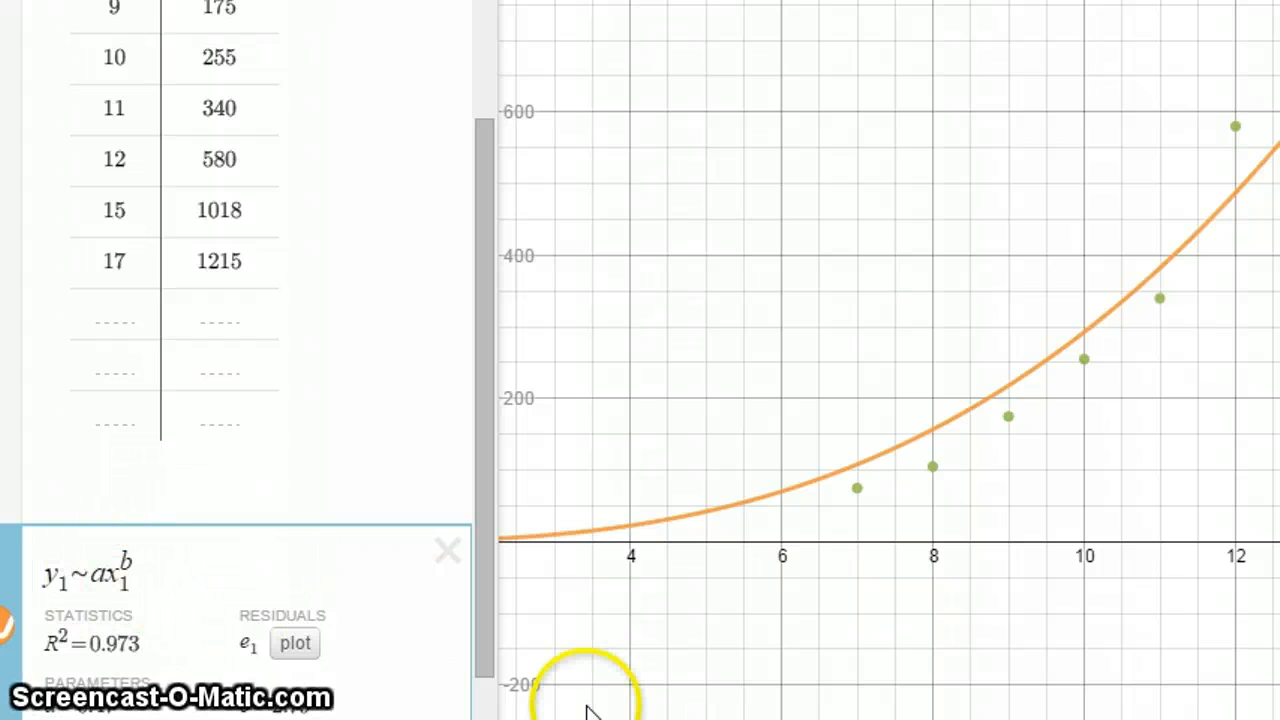